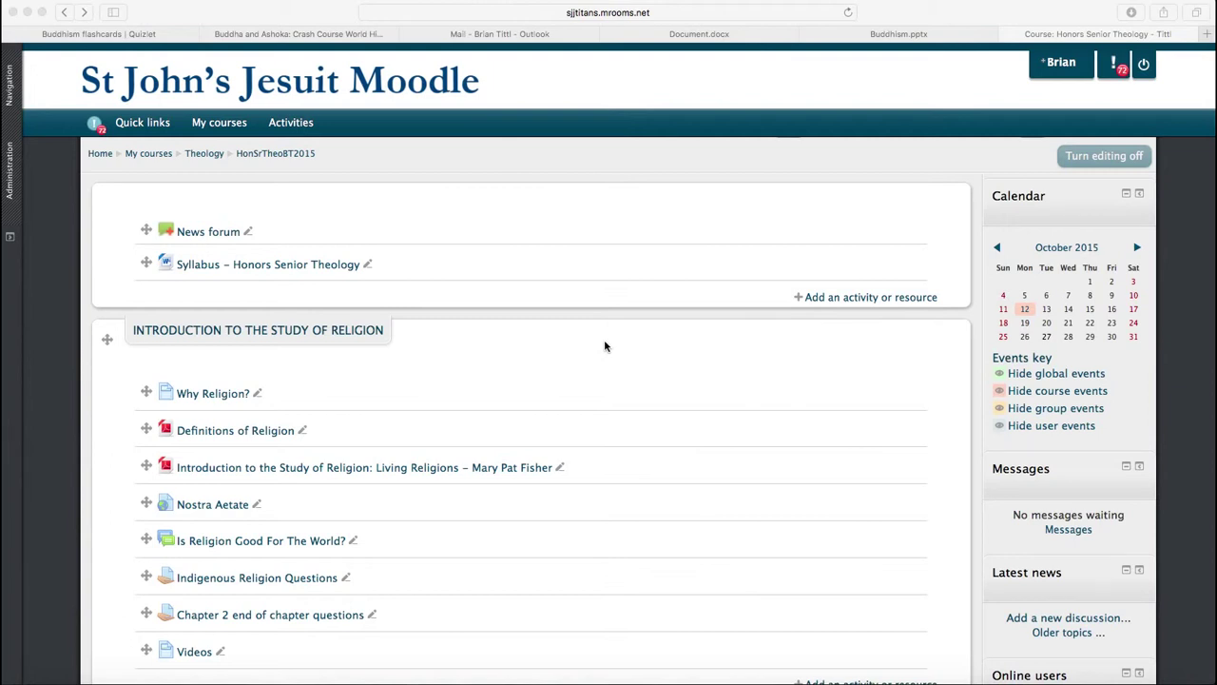
Add a new Page resource to the Buddhism section through Add an activity or resource
{"action": "scroll", "coordinate": [605, 346], "scroll_direction": "down", "scroll_amount": 10}
{"action": "scroll", "coordinate": [605, 346], "scroll_direction": "down", "scroll_amount": 15}
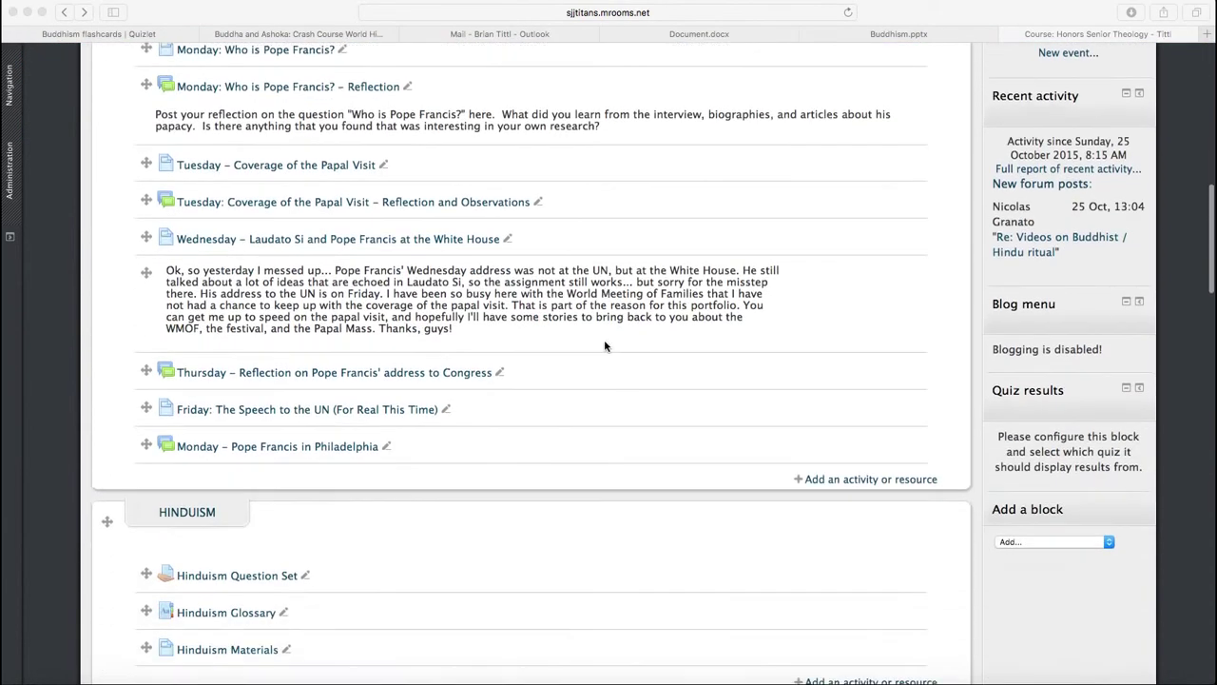
{"action": "scroll", "coordinate": [605, 347], "scroll_direction": "down", "scroll_amount": 2}
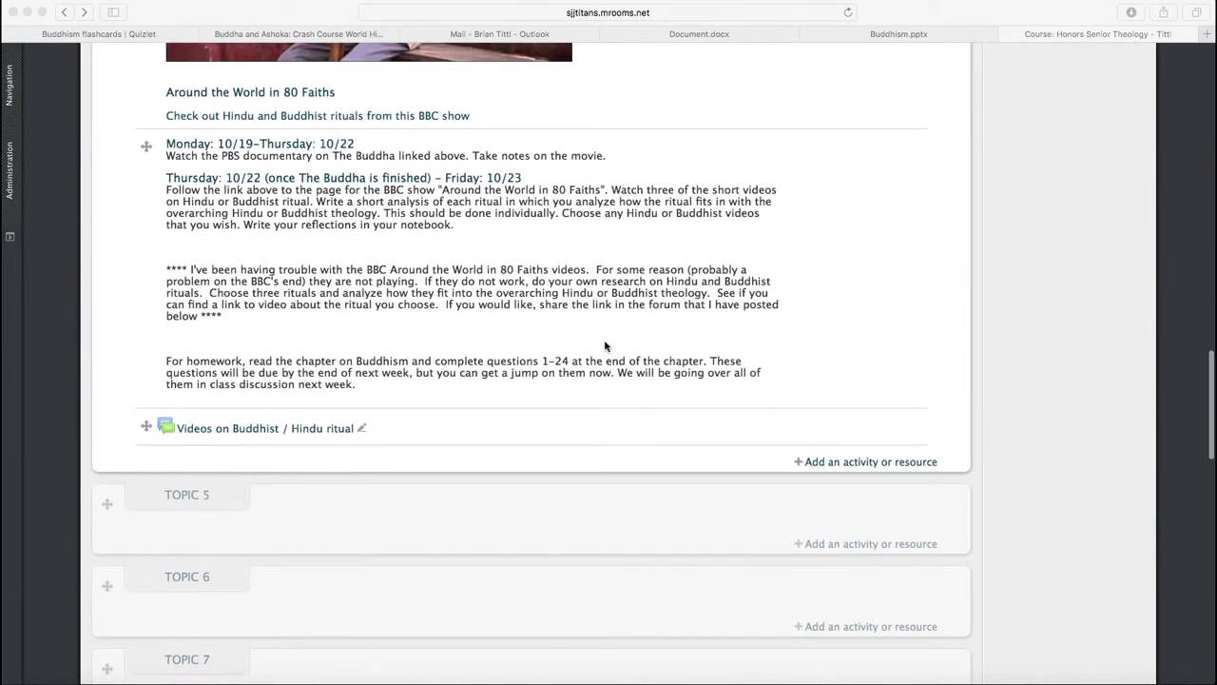
{"action": "left_click", "coordinate": [838, 460]}
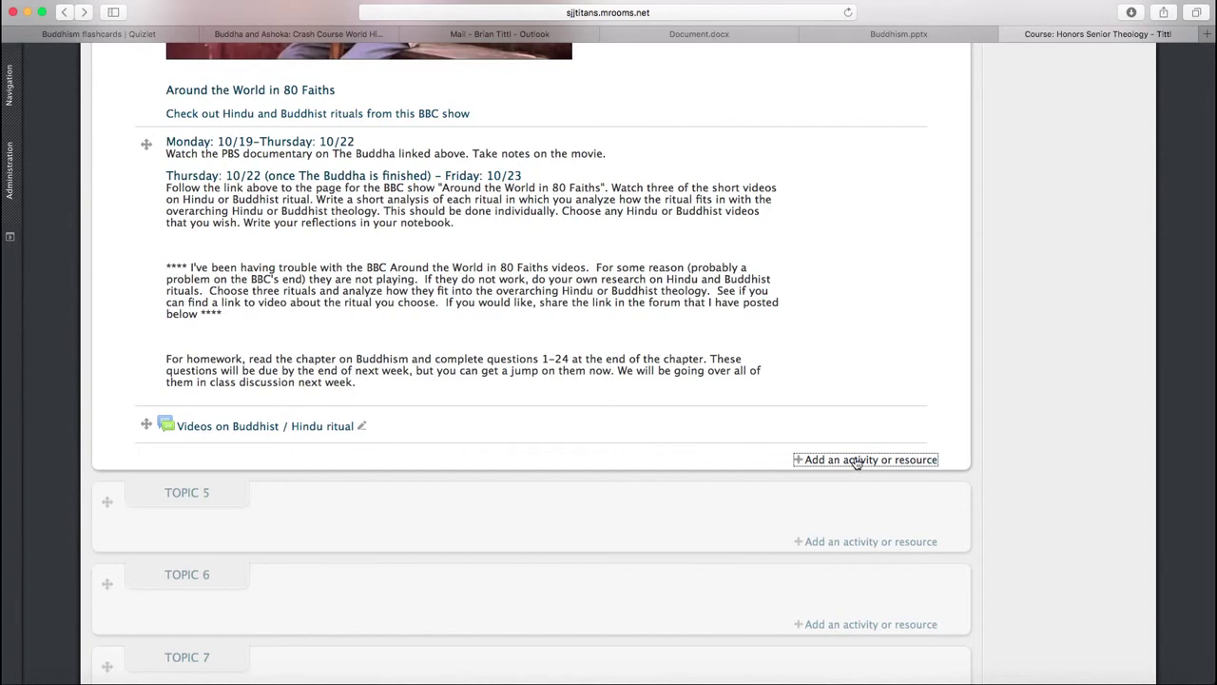
{"action": "left_click", "coordinate": [856, 461]}
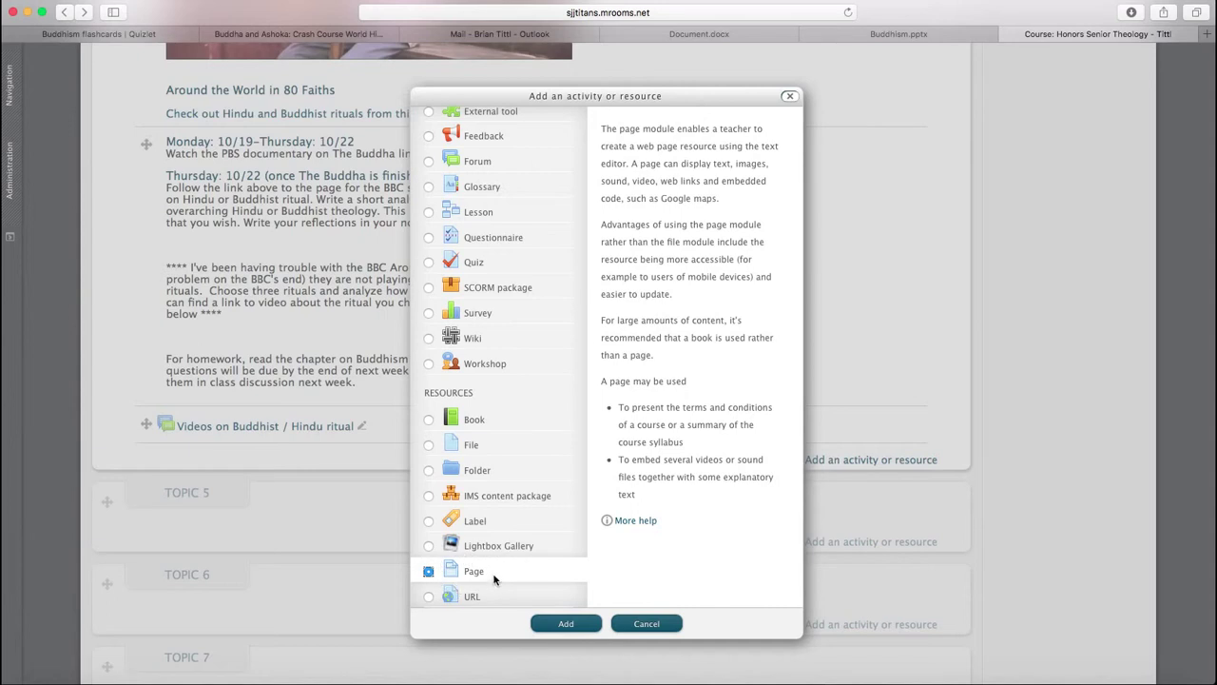
{"action": "left_click", "coordinate": [555, 624]}
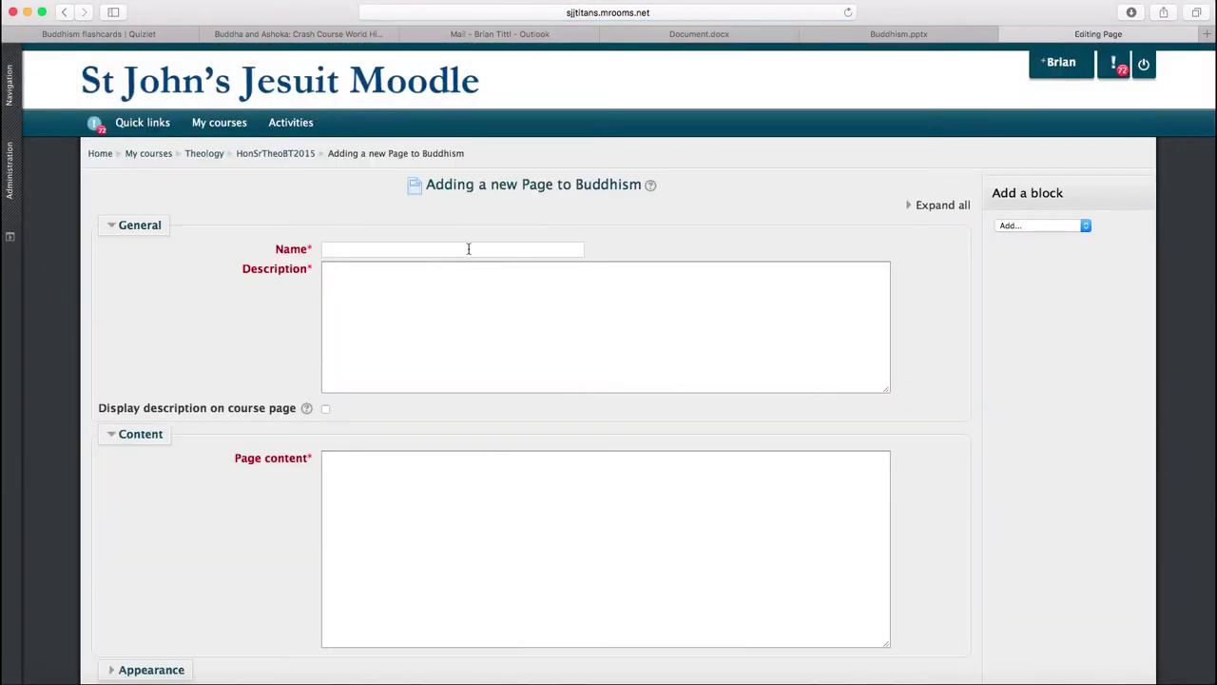
Enter 'Buddhism Course Materials' as the page name and 'course materials' as its description
{"action": "left_click", "coordinate": [468, 250]}
{"action": "type", "text": "Bud"}
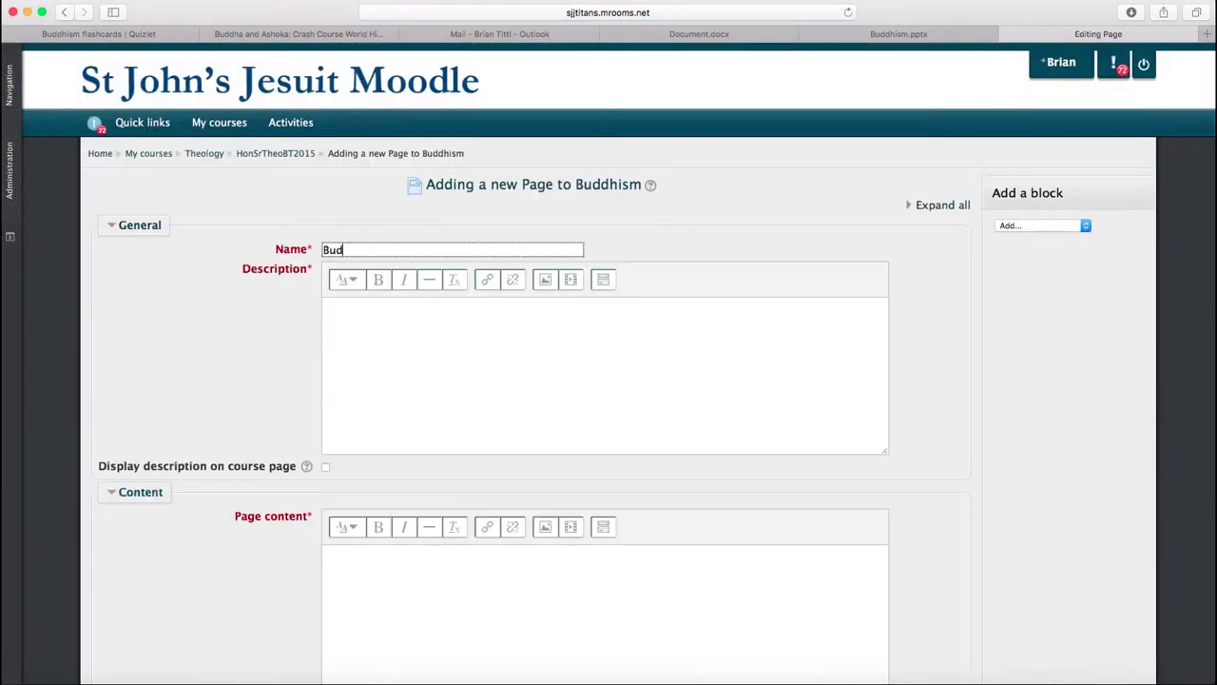
{"action": "type", "text": "dhism Course Materials"}
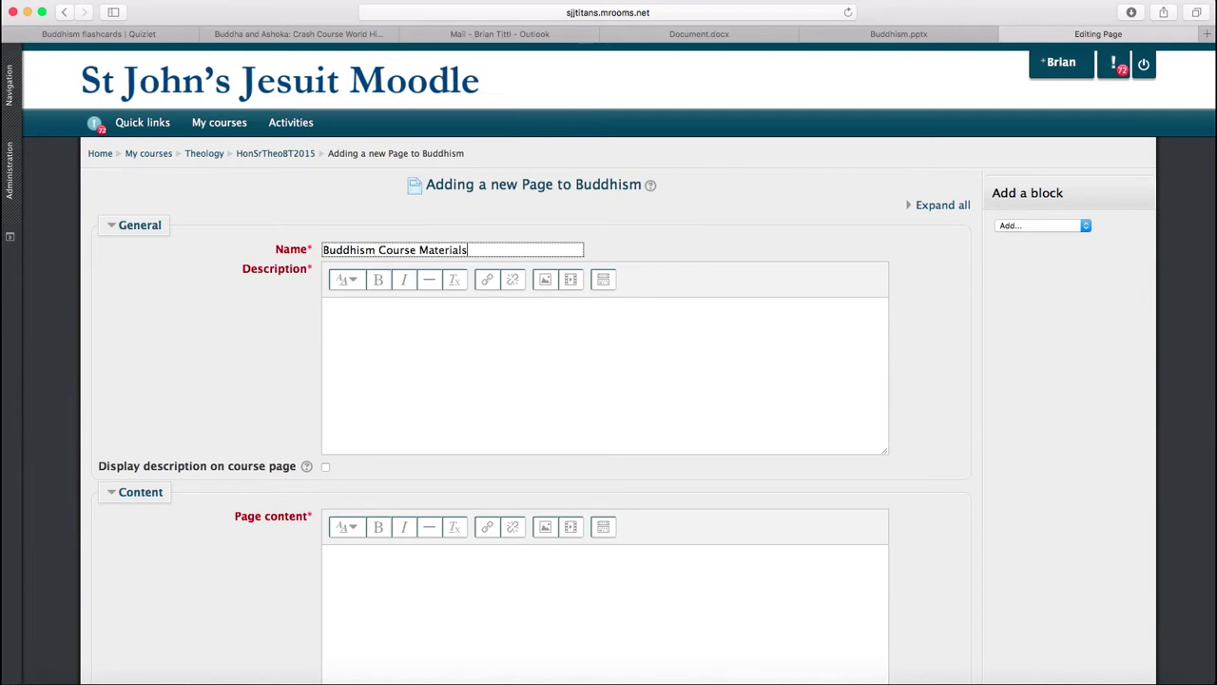
{"action": "left_click", "coordinate": [507, 335]}
{"action": "type", "text": "c"}
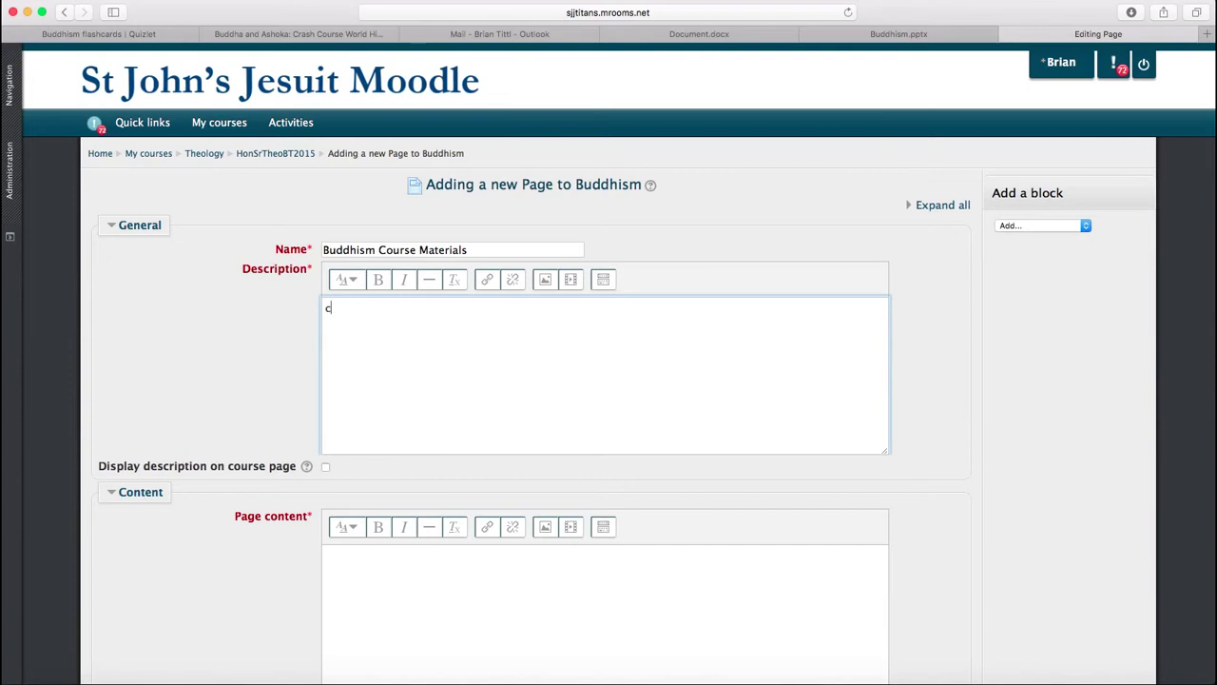
{"action": "type", "text": "ourse materians"}
{"action": "key", "text": "BackSpace"}
{"action": "type", "text": "ls"}
{"action": "scroll", "coordinate": [313, 495], "scroll_direction": "down", "scroll_amount": 2}
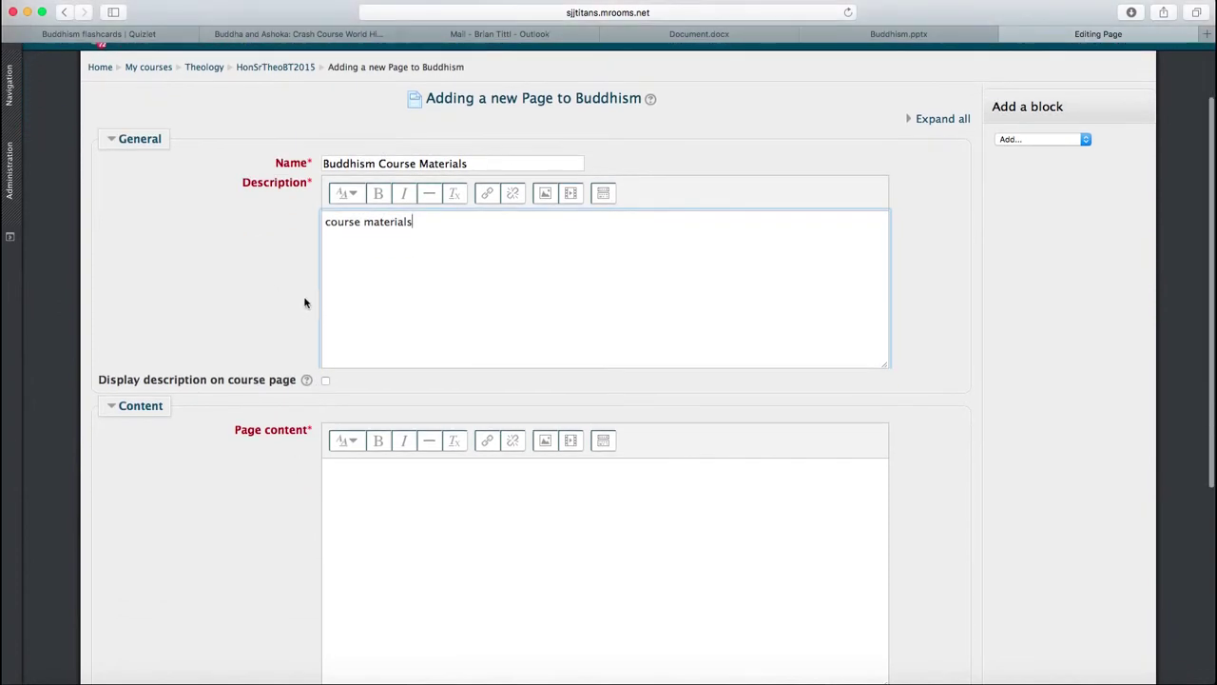
Paste the Buddhism heading and the slides, Crash Course video and flashcards lines into Page content
{"action": "left_click", "coordinate": [378, 531]}
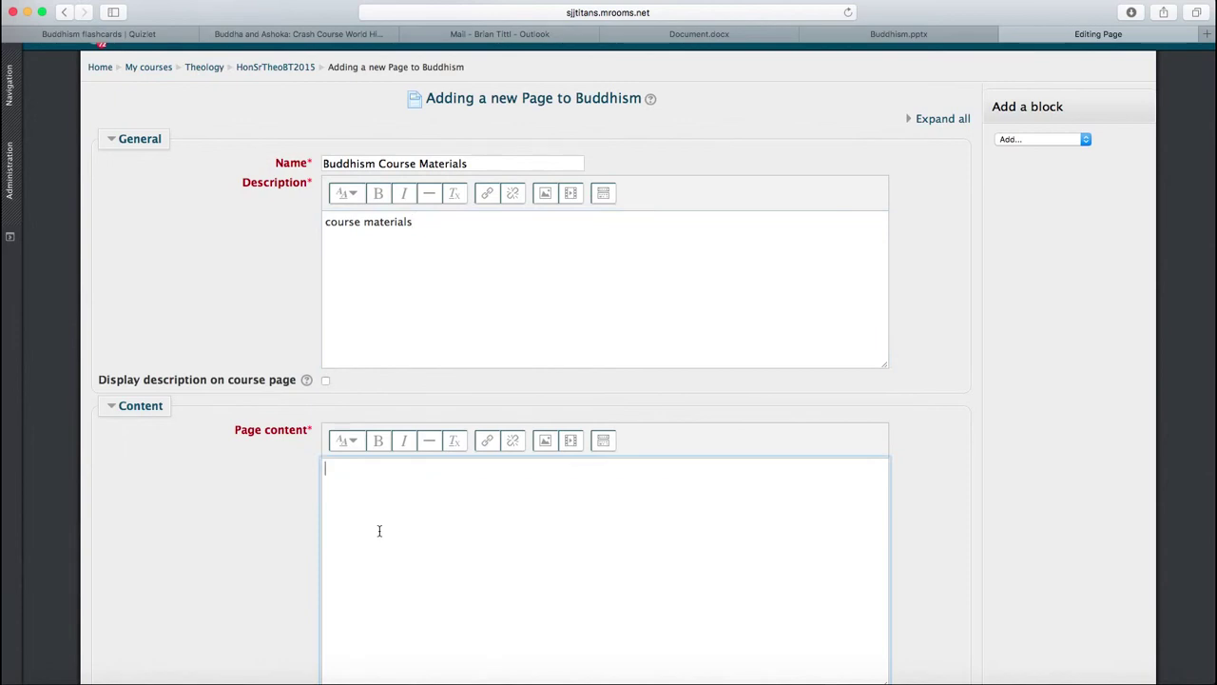
{"action": "type", "text": "Buddhism  Buddhism PowerPoint Slides  Crash Course video on Buddhism  Buddhism flashcards"}
{"action": "scroll", "coordinate": [504, 596], "scroll_direction": "down", "scroll_amount": 3}
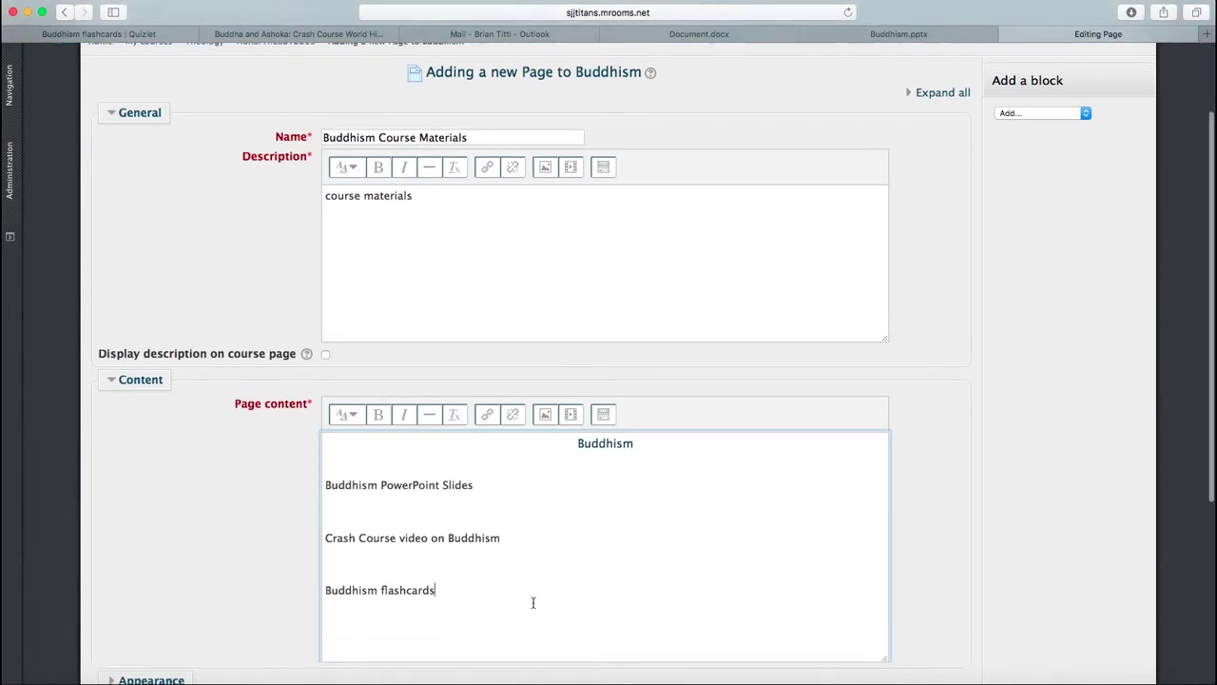
{"action": "scroll", "coordinate": [533, 602], "scroll_direction": "down", "scroll_amount": 2}
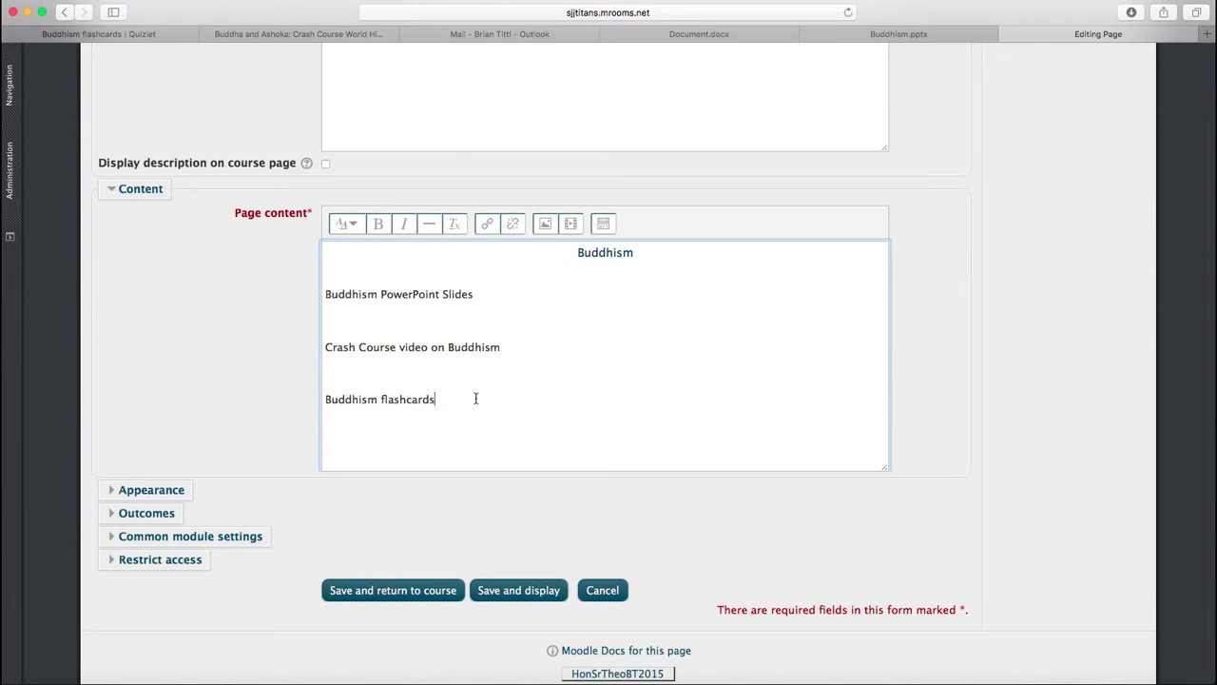
Expand the editor toolbar and switch Page content to HTML source view
{"action": "left_click", "coordinate": [609, 227]}
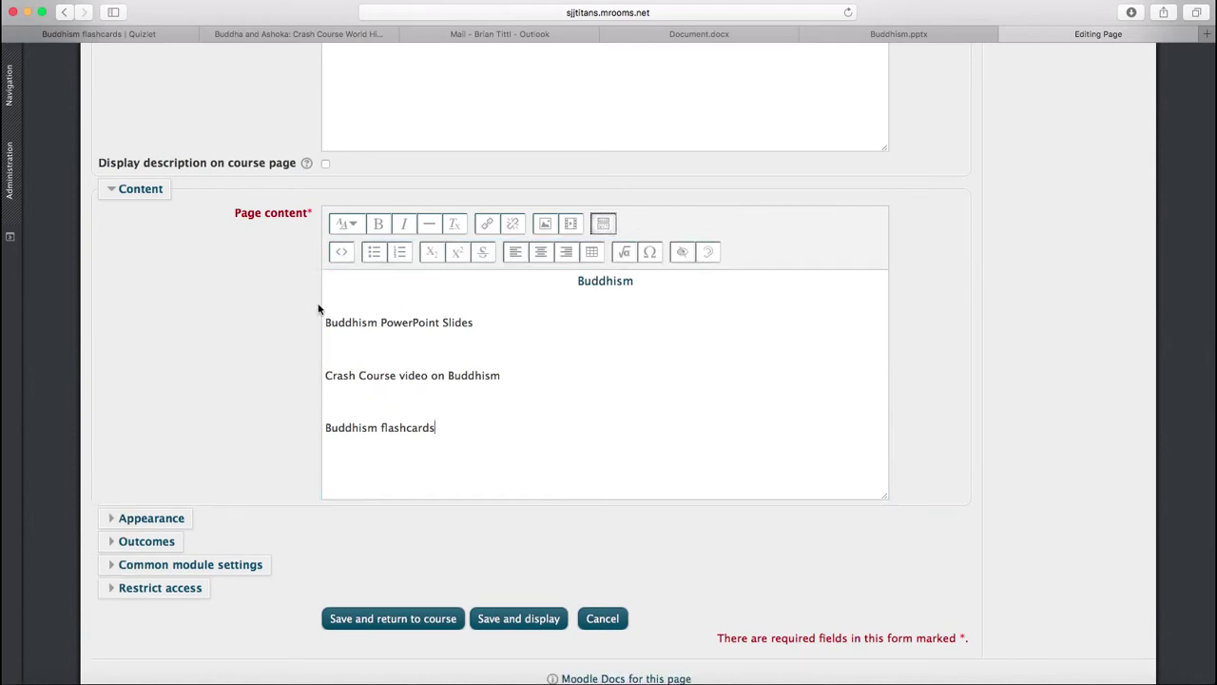
{"action": "left_click", "coordinate": [341, 251]}
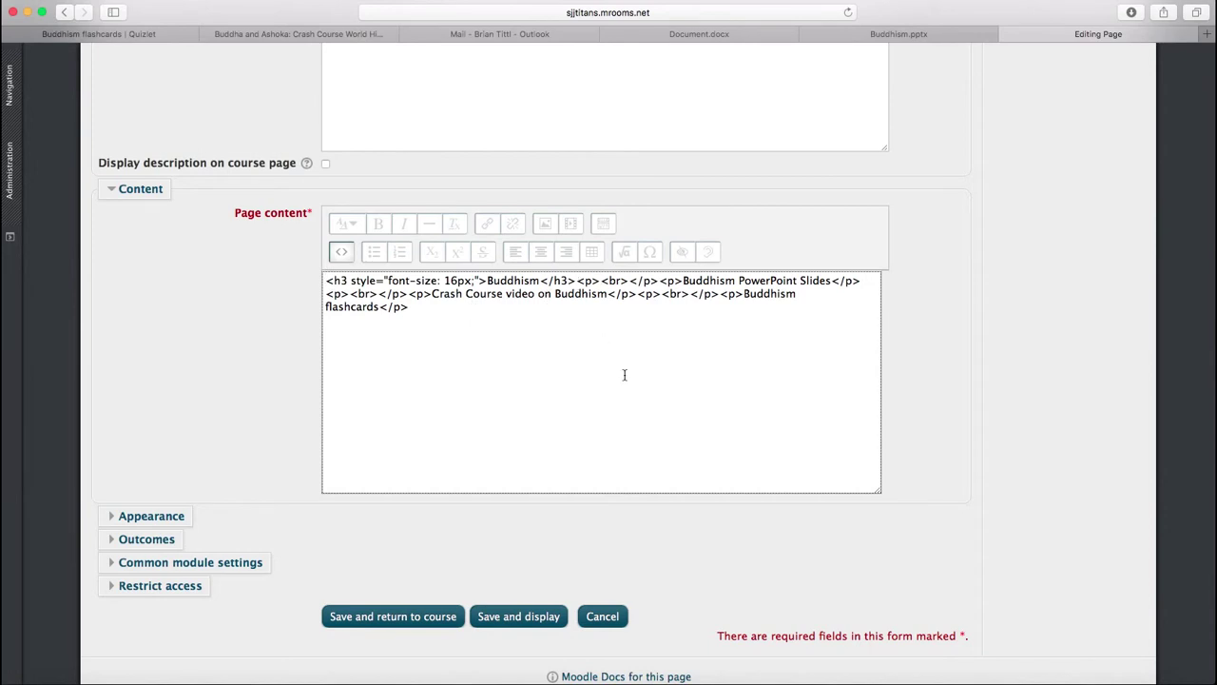
Put each HTML paragraph on its own line, with a blank line after the Buddhism heading
{"action": "key", "text": "Right"}
{"action": "key", "text": "Return"}
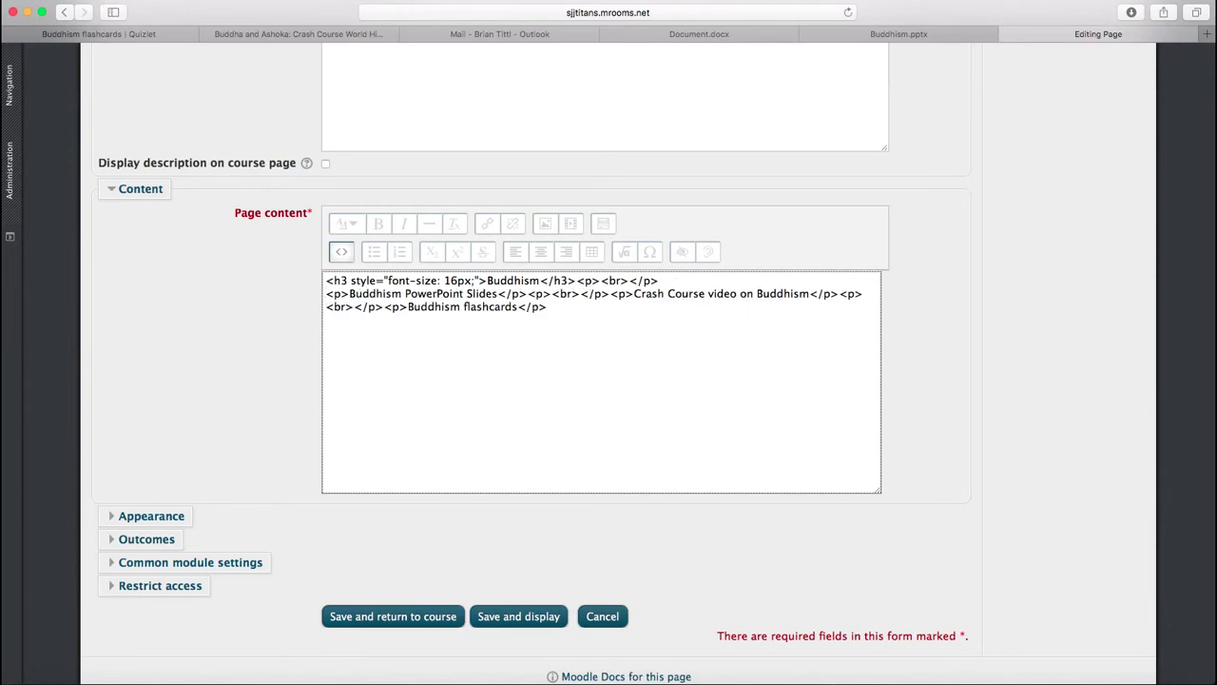
{"action": "key", "text": "Return"}
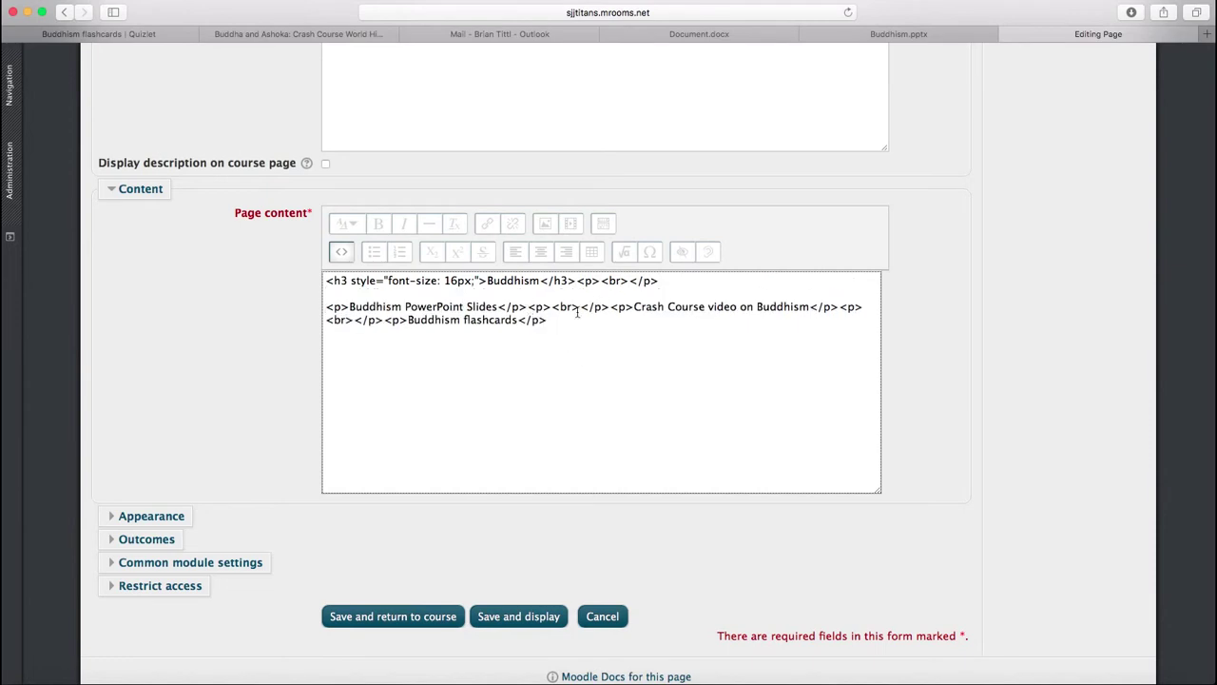
{"action": "left_click", "coordinate": [613, 307]}
{"action": "key", "text": "Return"}
{"action": "key", "text": "Return"}
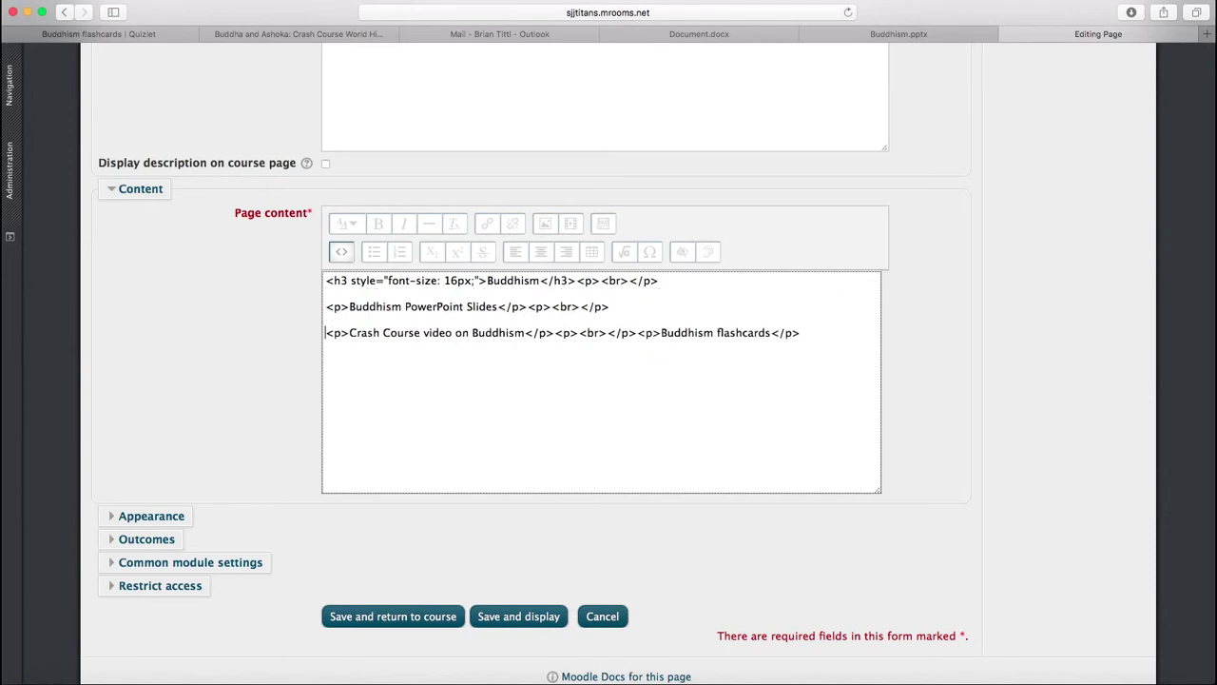
{"action": "left_click", "coordinate": [608, 333]}
{"action": "key", "text": "Return"}
{"action": "key", "text": "Return"}
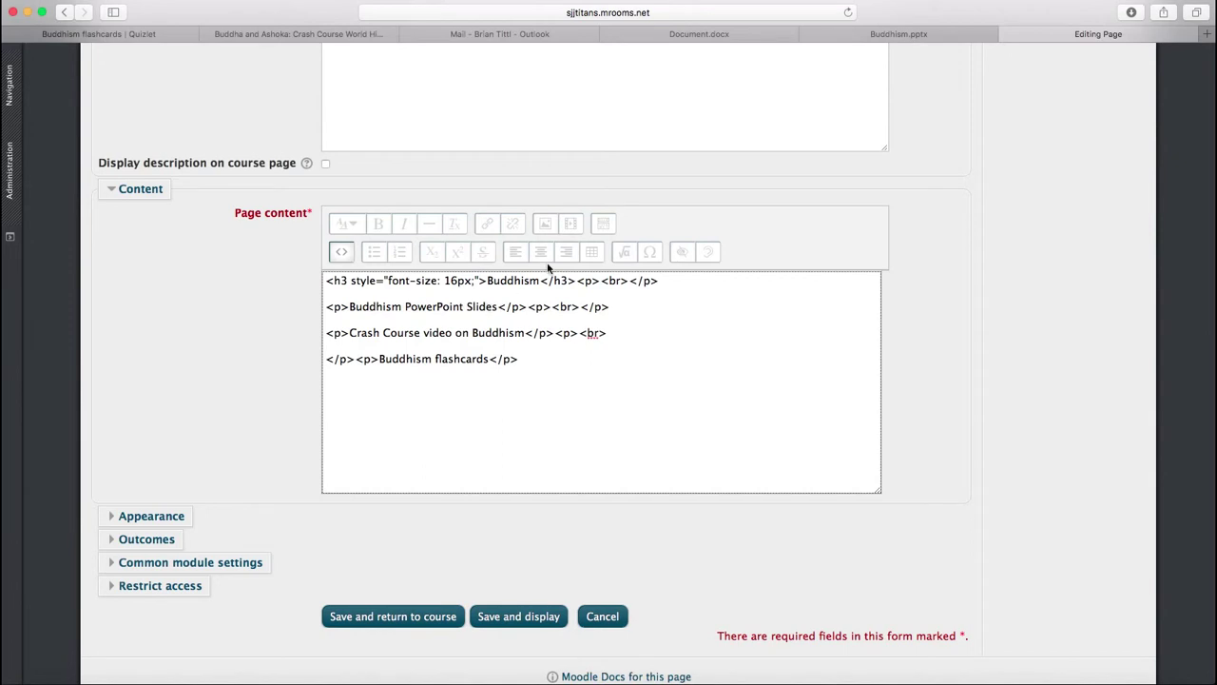
{"action": "left_click", "coordinate": [924, 38]}
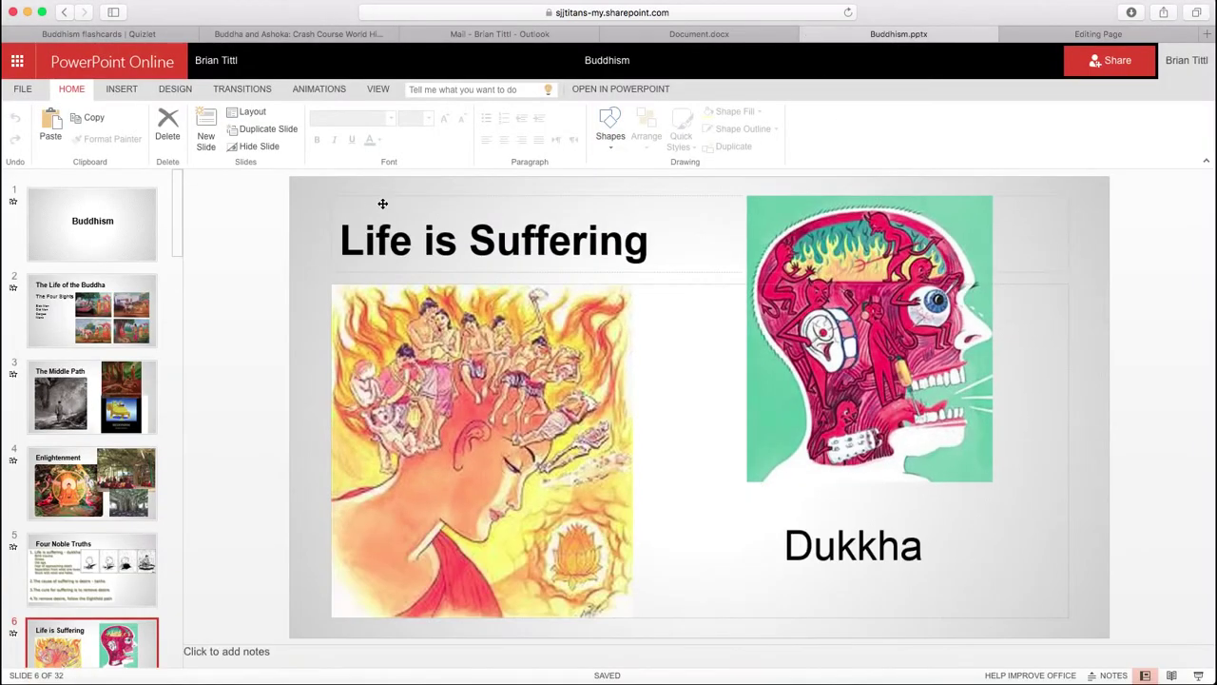
Bring up the Buddhism presentation's 350 x 221 Embed code from PowerPoint Online's Share options
{"action": "left_click", "coordinate": [23, 89]}
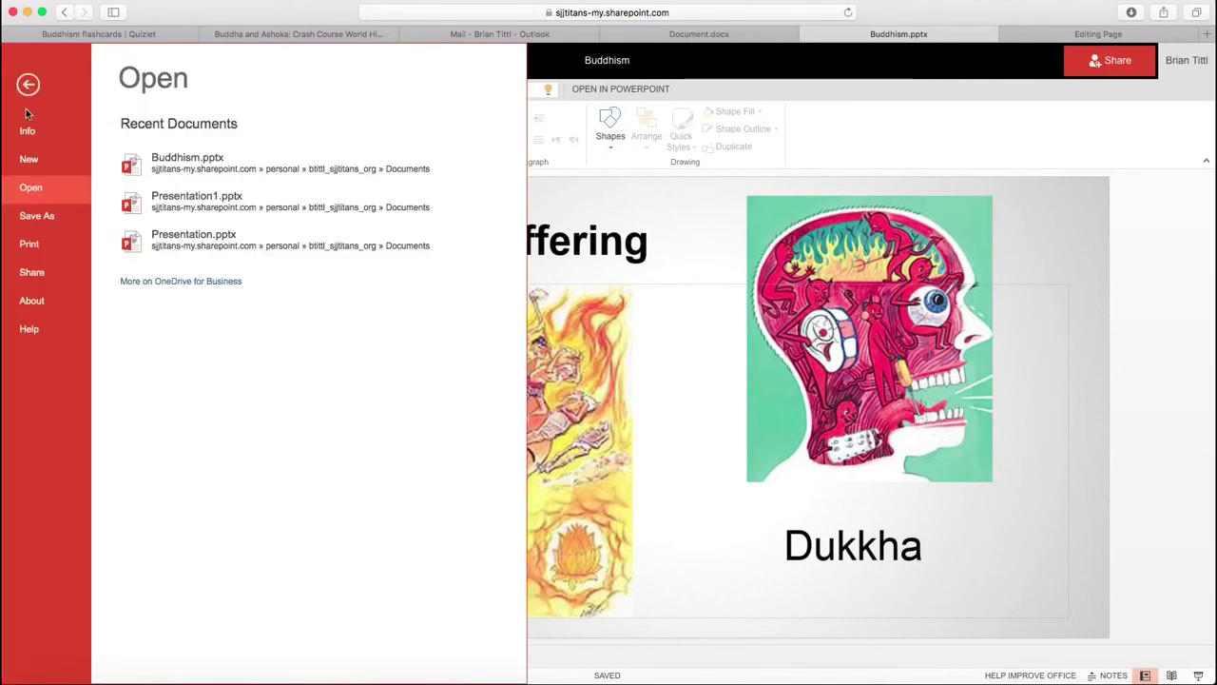
{"action": "left_click", "coordinate": [31, 275]}
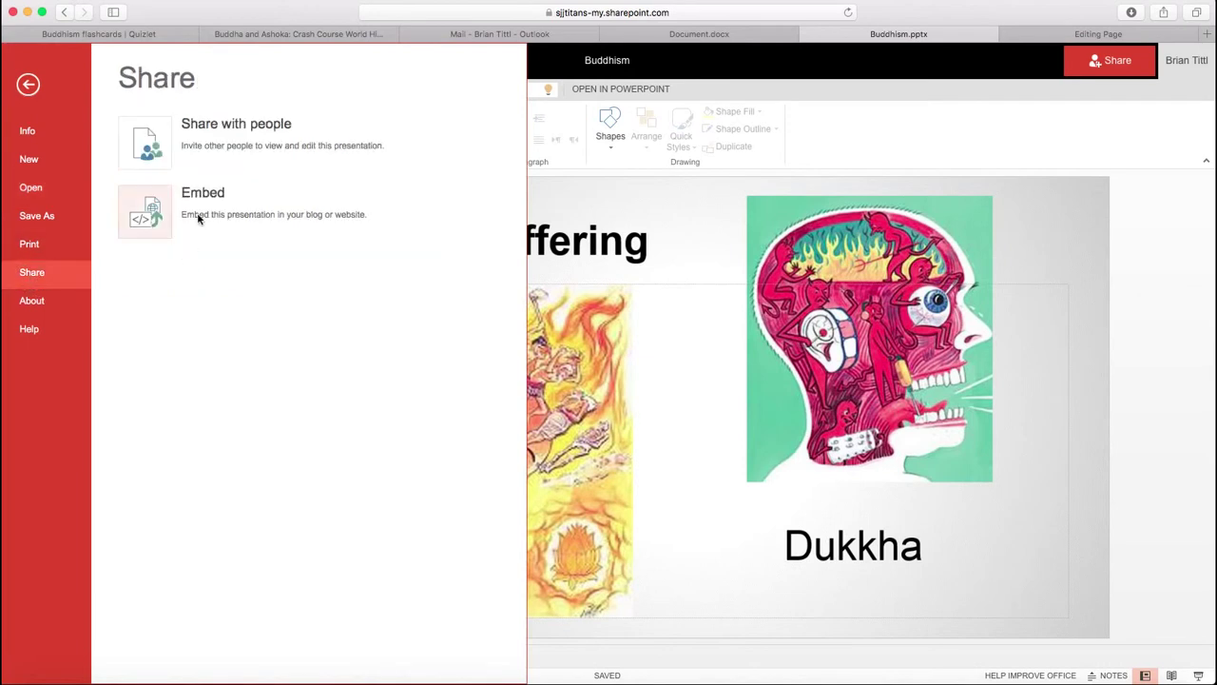
{"action": "left_click", "coordinate": [139, 220]}
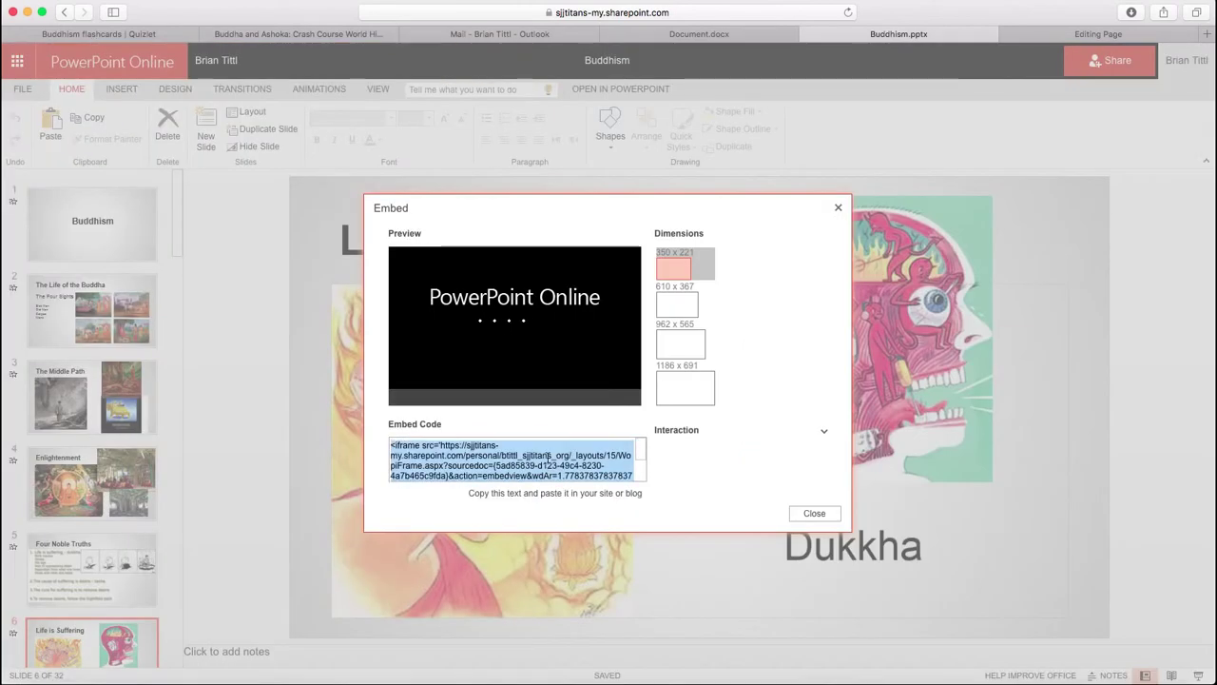
{"action": "scroll", "coordinate": [547, 458], "scroll_direction": "down", "scroll_amount": 1}
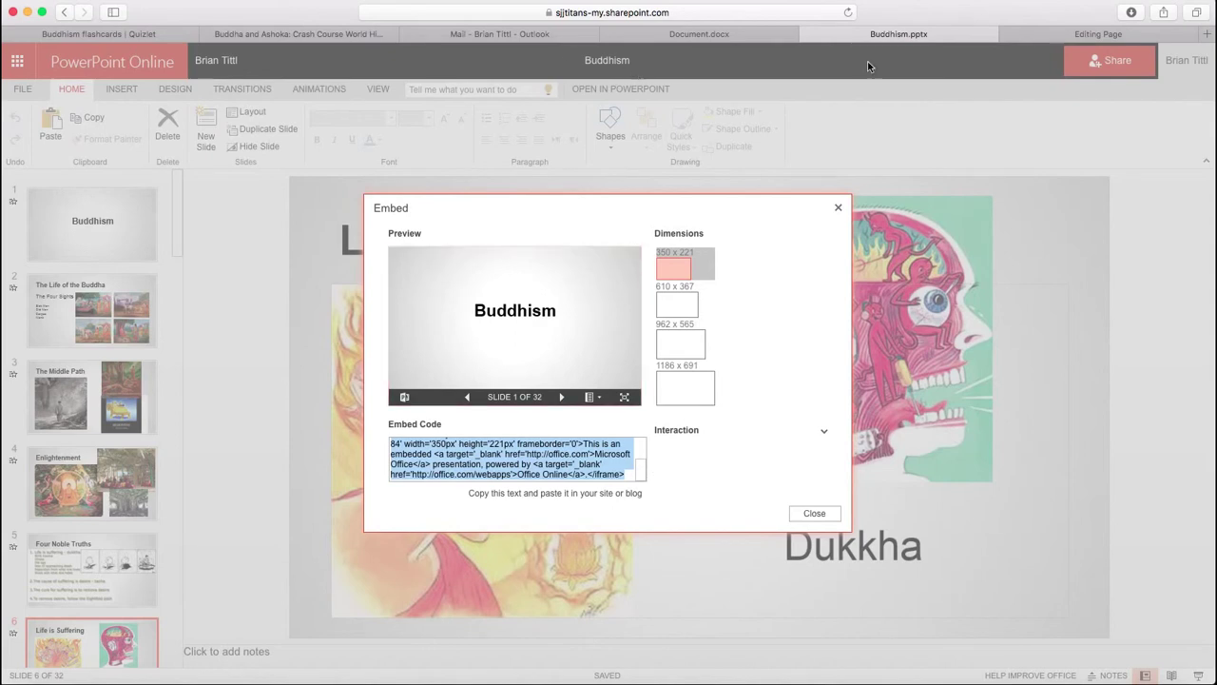
Paste the PowerPoint embed code below the slides line and open a blank line after the Crash Course line
{"action": "left_click", "coordinate": [1089, 33]}
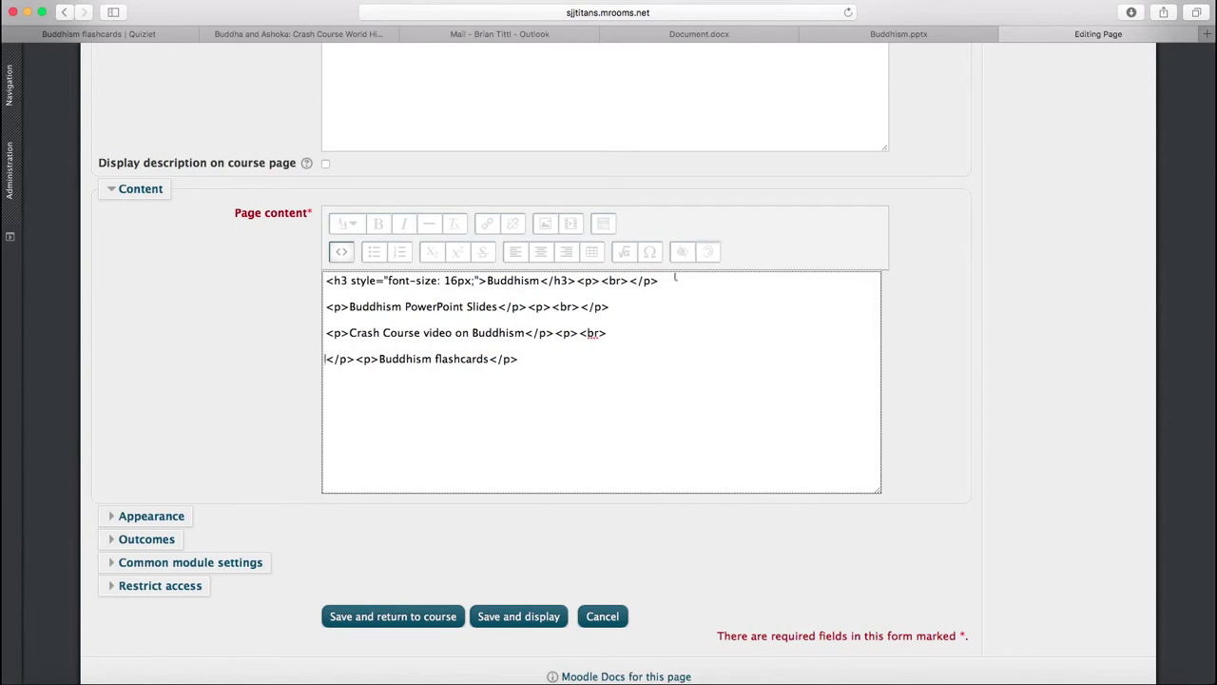
{"action": "left_click", "coordinate": [501, 320]}
{"action": "key", "text": "Return"}
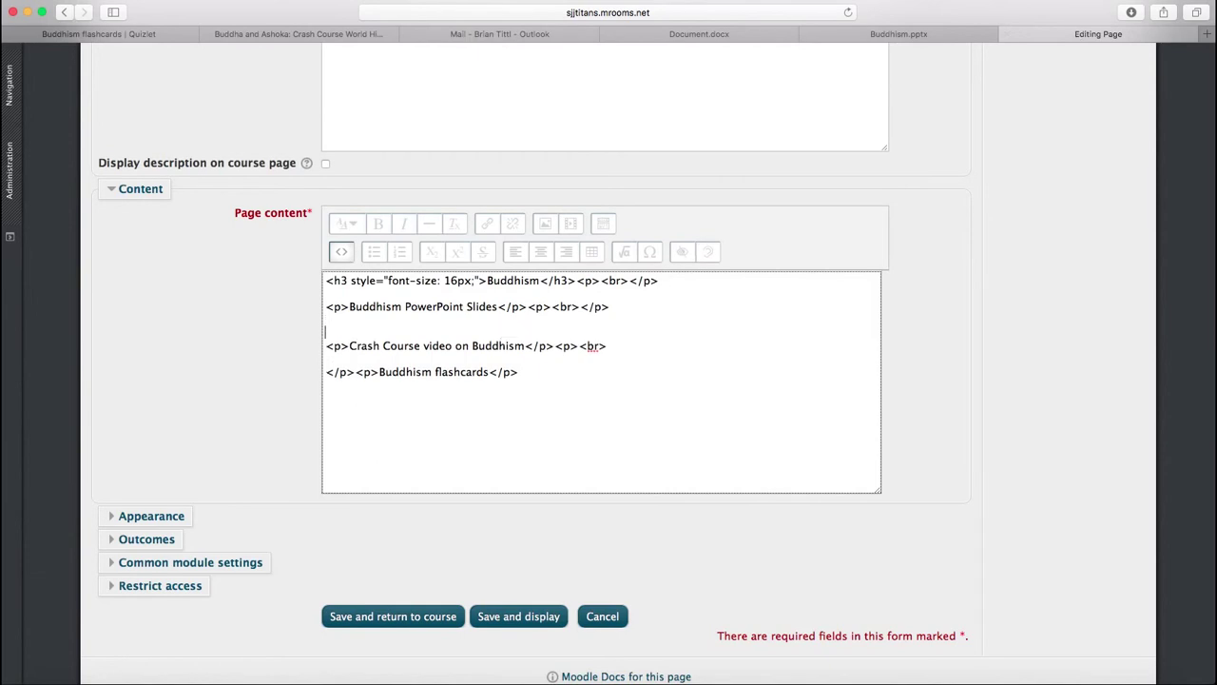
{"action": "key", "text": "Return"}
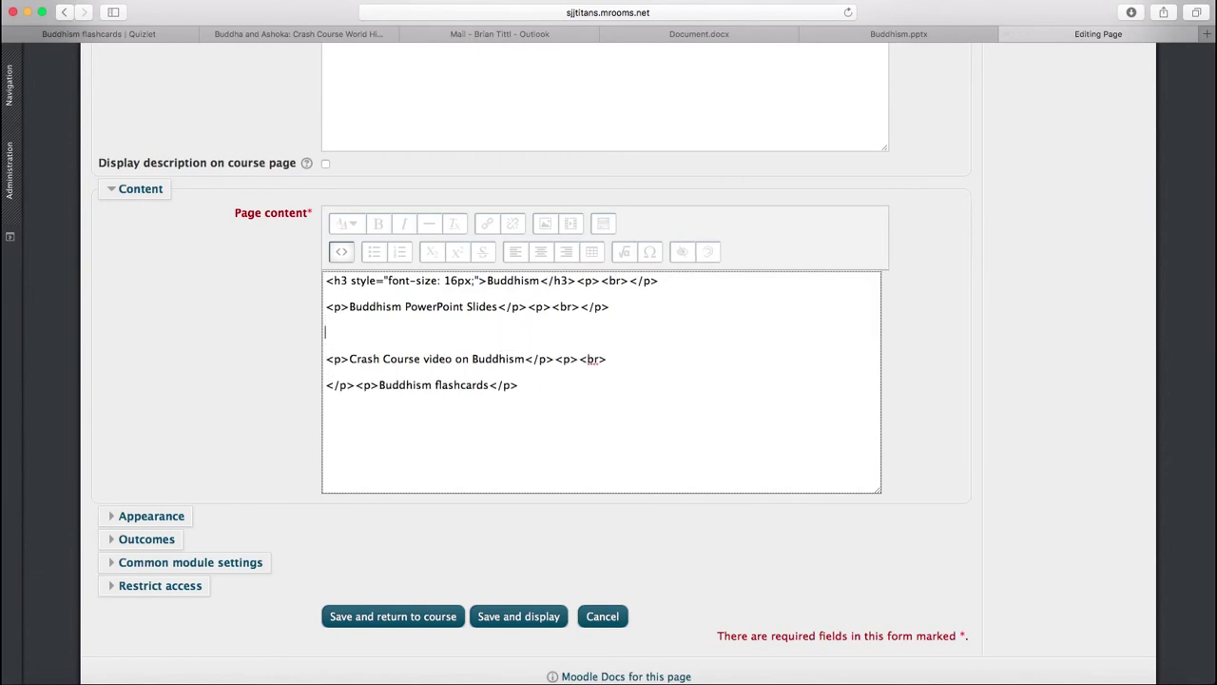
{"action": "type", "text": "<iframe src='https://sjjtitans-my.sharepoint.com/personal/btittl_sjjtitans_org/_layouts/15/WopiFrame.aspx?sourcedoc={5ad85839-d123-49c4-8230-4a7b465c9fda}&action=embedview&wdAr=1.7783783783783784' width='350px' height='221px' frameborder='0'>This is an embedded <a target='_blank' href='http://office.com'>Microsoft Office</a> presentation, powered by <a target='_blank' href='http://office.com/webapps'>Office Online</a>.</iframe>"}
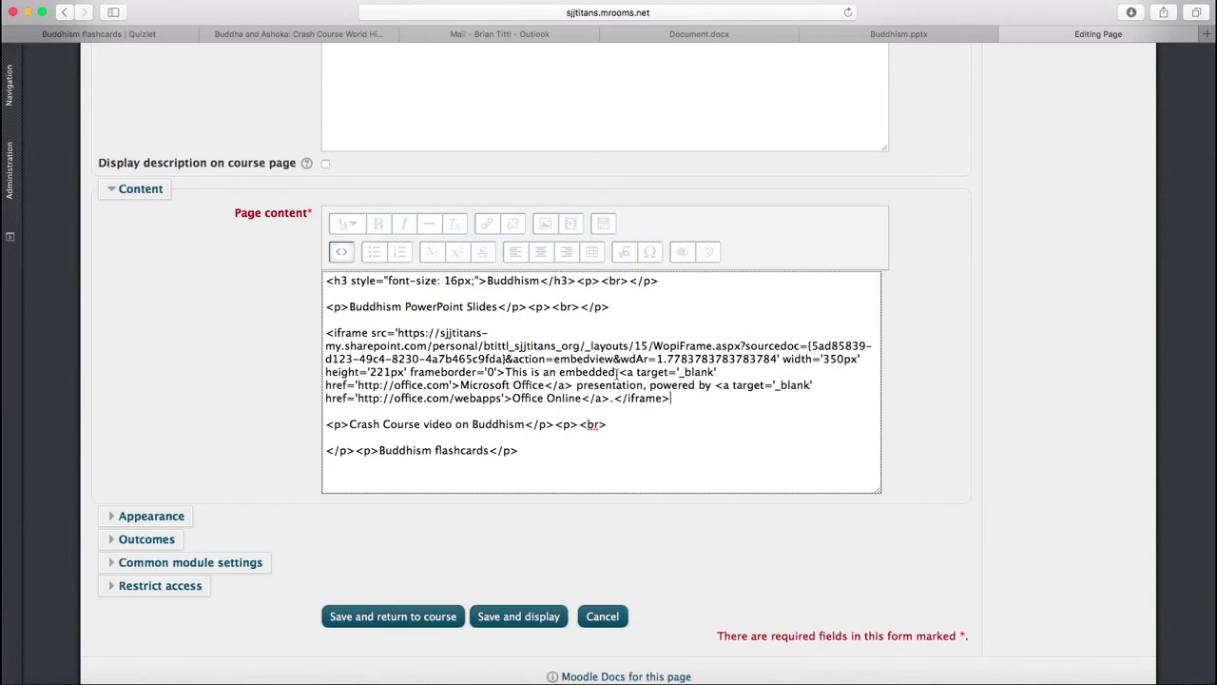
{"action": "left_click", "coordinate": [623, 429]}
{"action": "key", "text": "Return"}
{"action": "key", "text": "Return"}
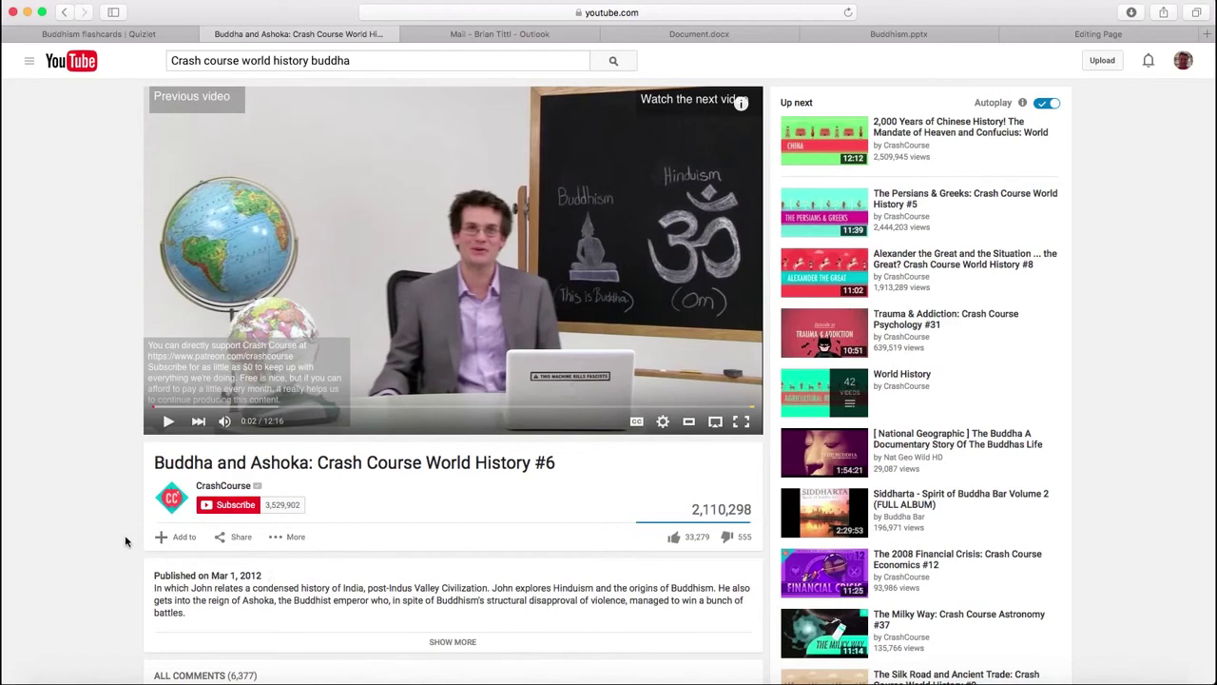
Show the Buddha and Ashoka video's iframe embed code via Share, Embed
{"action": "left_click", "coordinate": [231, 540]}
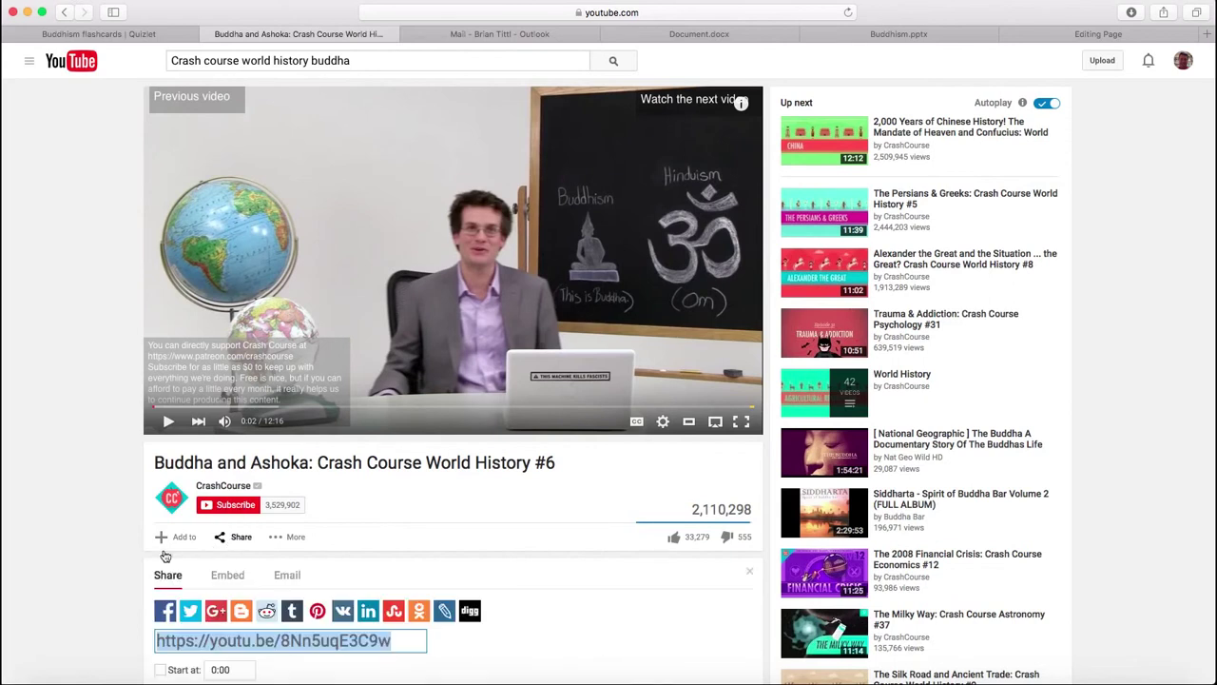
{"action": "scroll", "coordinate": [103, 624], "scroll_direction": "down", "scroll_amount": 3}
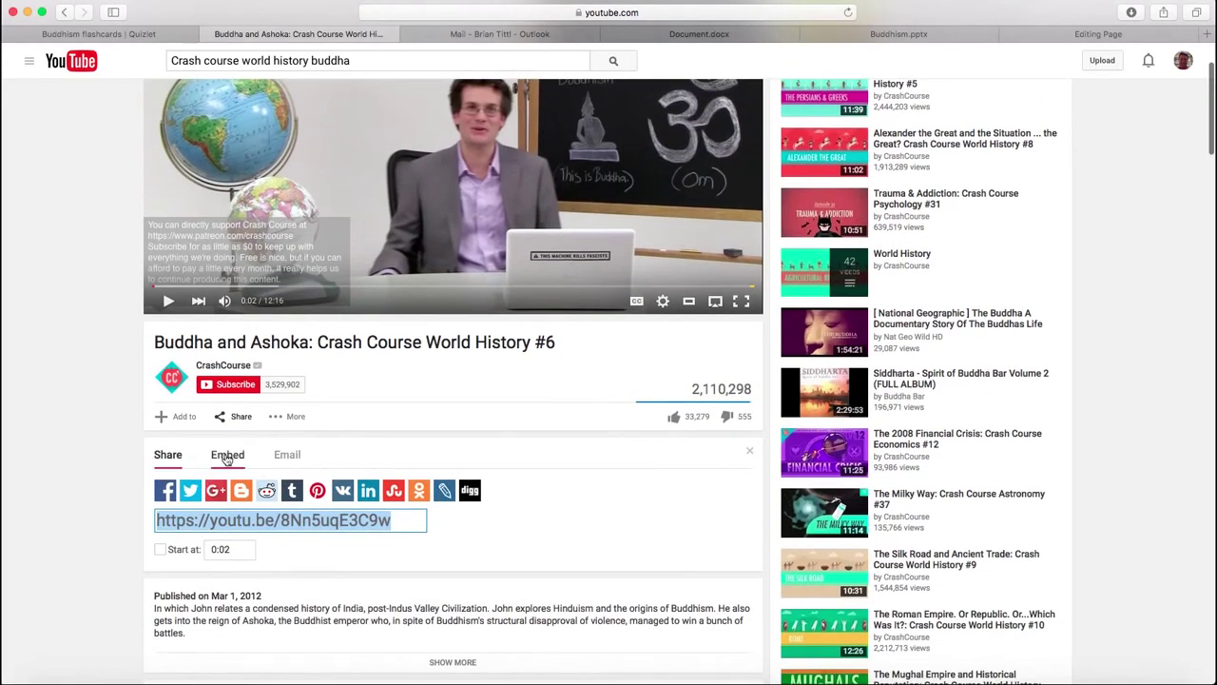
{"action": "left_click", "coordinate": [228, 457]}
{"action": "key", "text": "super+c"}
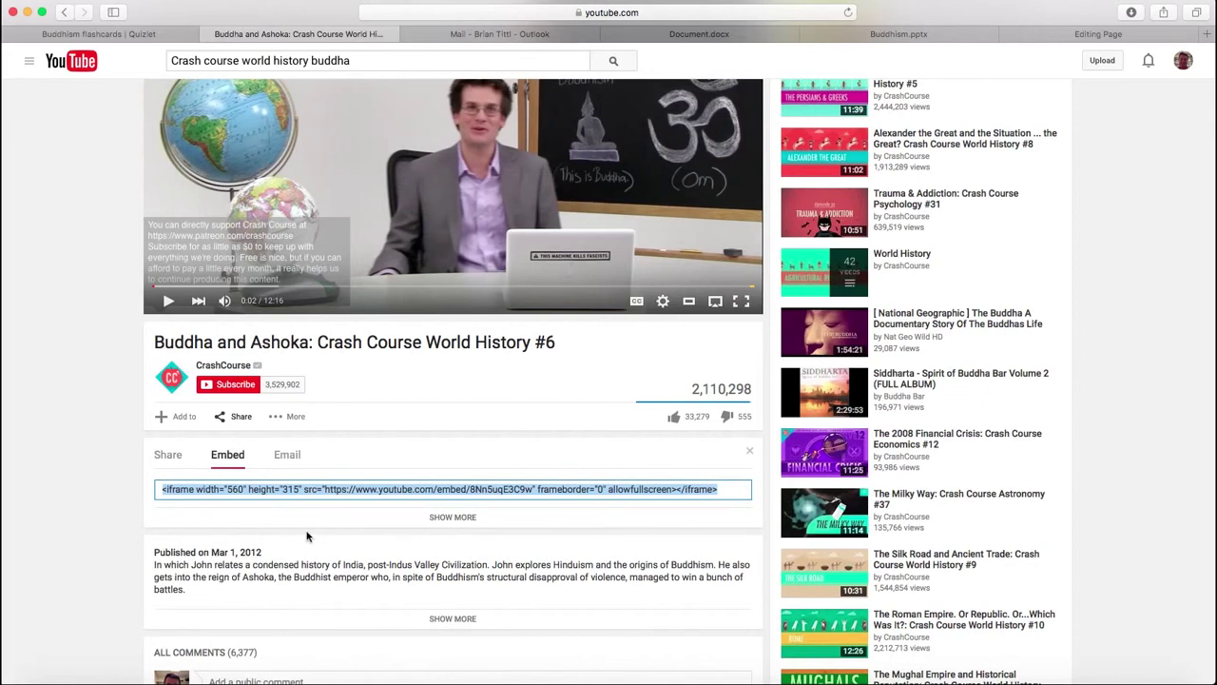
Paste the YouTube iframe under the Crash Course line and add a blank line after the flashcards line
{"action": "left_click", "coordinate": [1048, 35]}
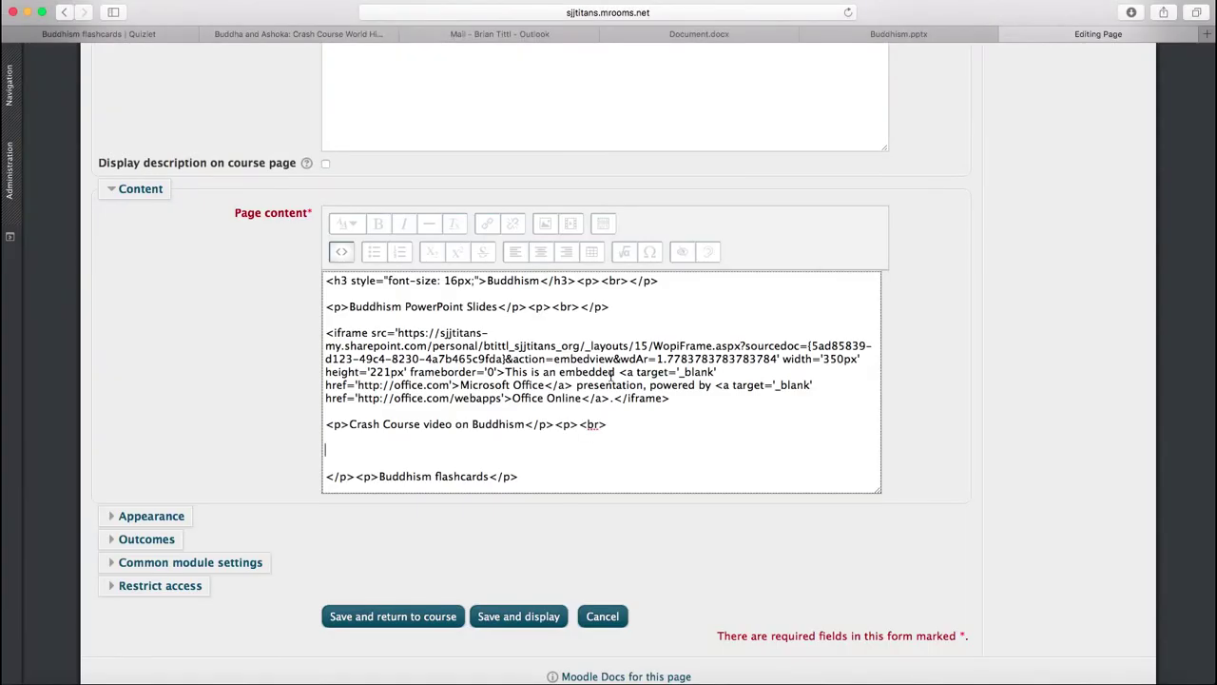
{"action": "key", "text": "super+v"}
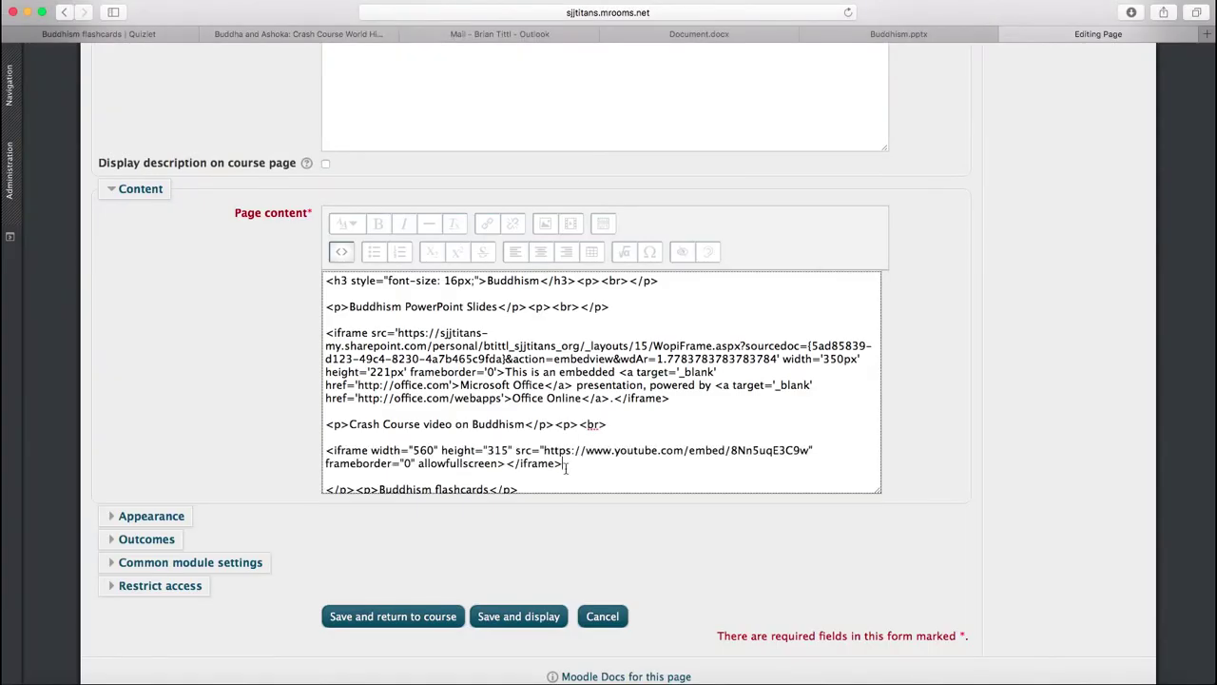
{"action": "scroll", "coordinate": [565, 470], "scroll_direction": "down", "scroll_amount": 1}
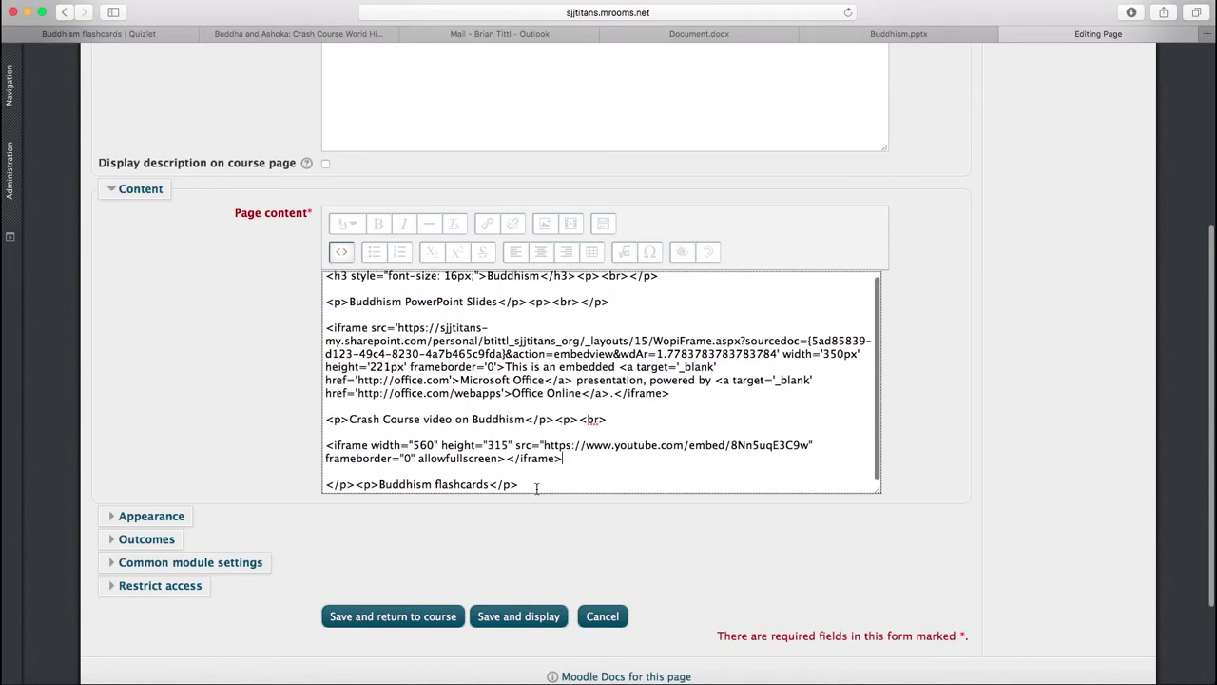
{"action": "left_click", "coordinate": [537, 488]}
{"action": "key", "text": "Return"}
{"action": "key", "text": "Return"}
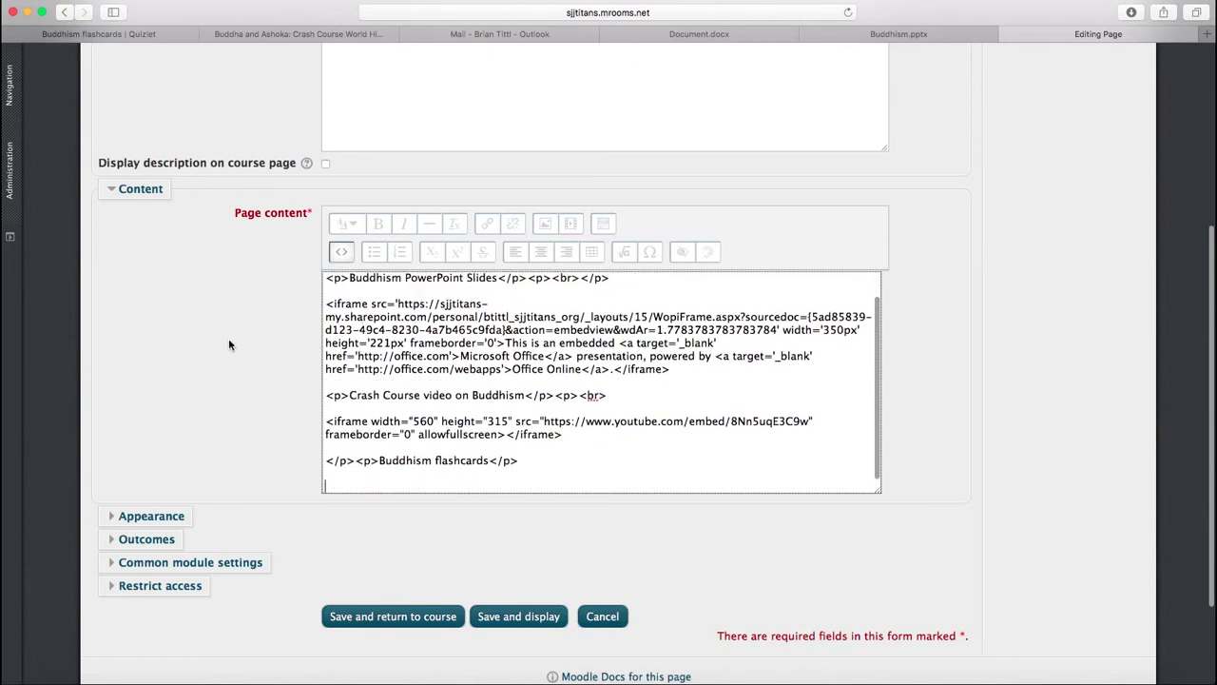
{"action": "left_click", "coordinate": [133, 35]}
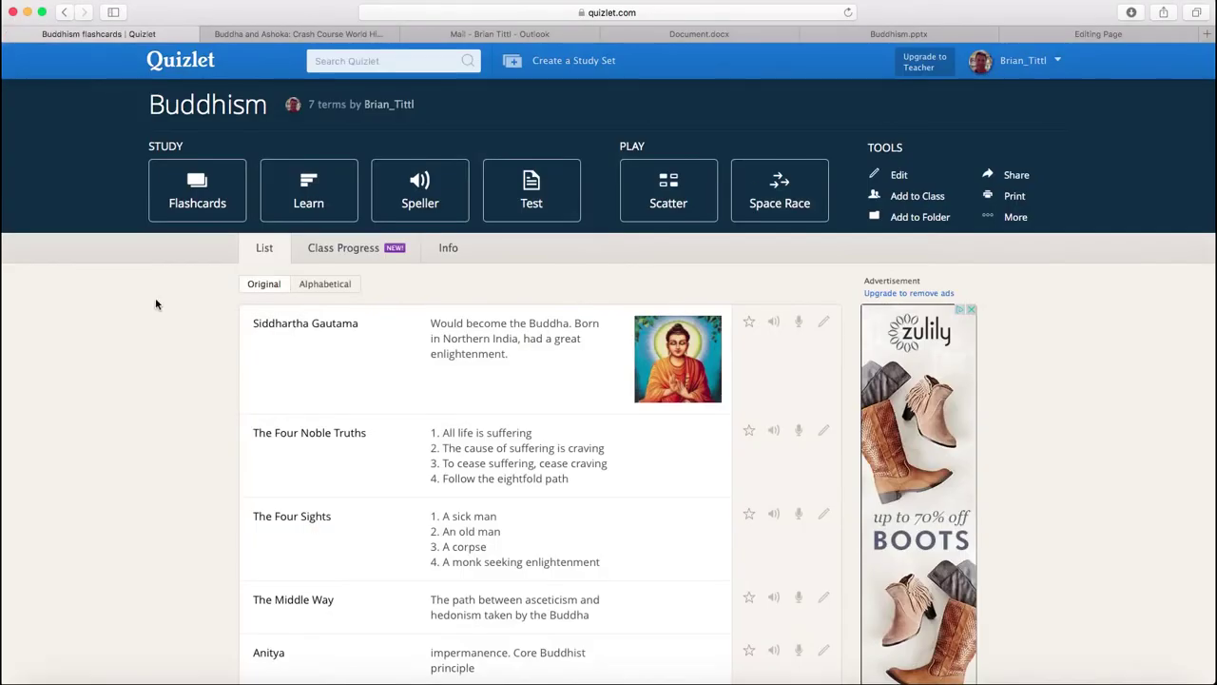
Open the Buddhism set's Embed study modes snippets from the More tools menu
{"action": "scroll", "coordinate": [144, 463], "scroll_direction": "down", "scroll_amount": 4}
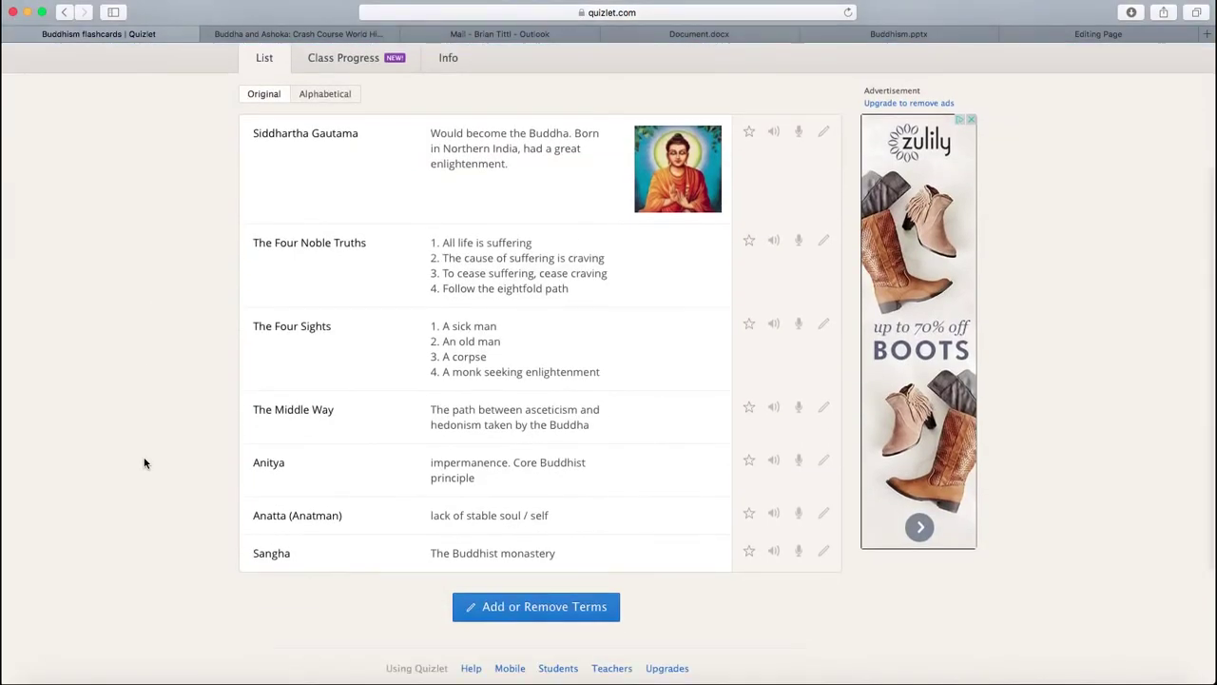
{"action": "scroll", "coordinate": [145, 463], "scroll_direction": "up", "scroll_amount": 3}
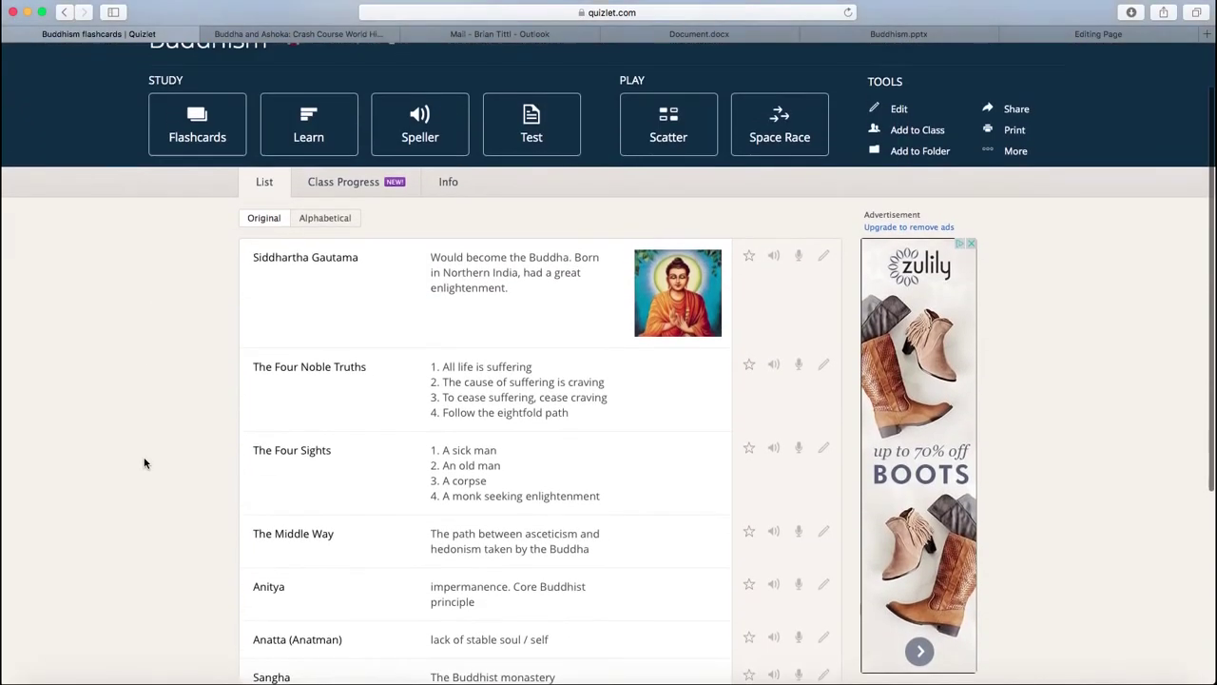
{"action": "left_click", "coordinate": [989, 156]}
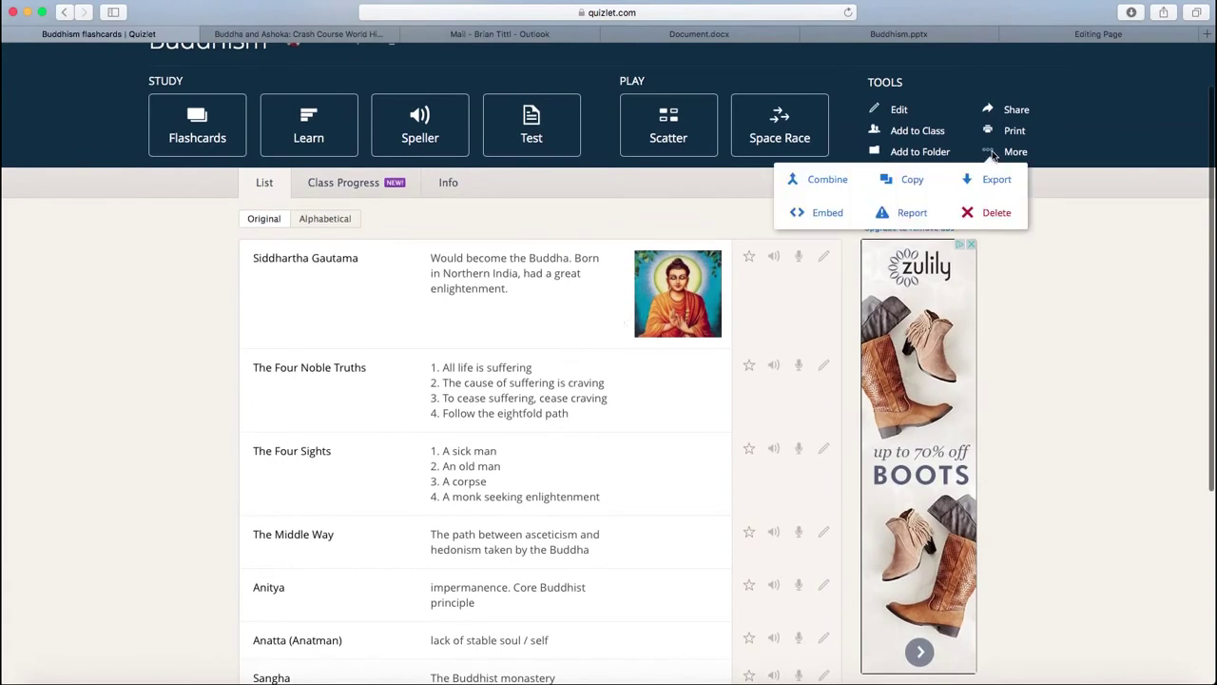
{"action": "left_click", "coordinate": [994, 154]}
{"action": "left_click", "coordinate": [989, 154]}
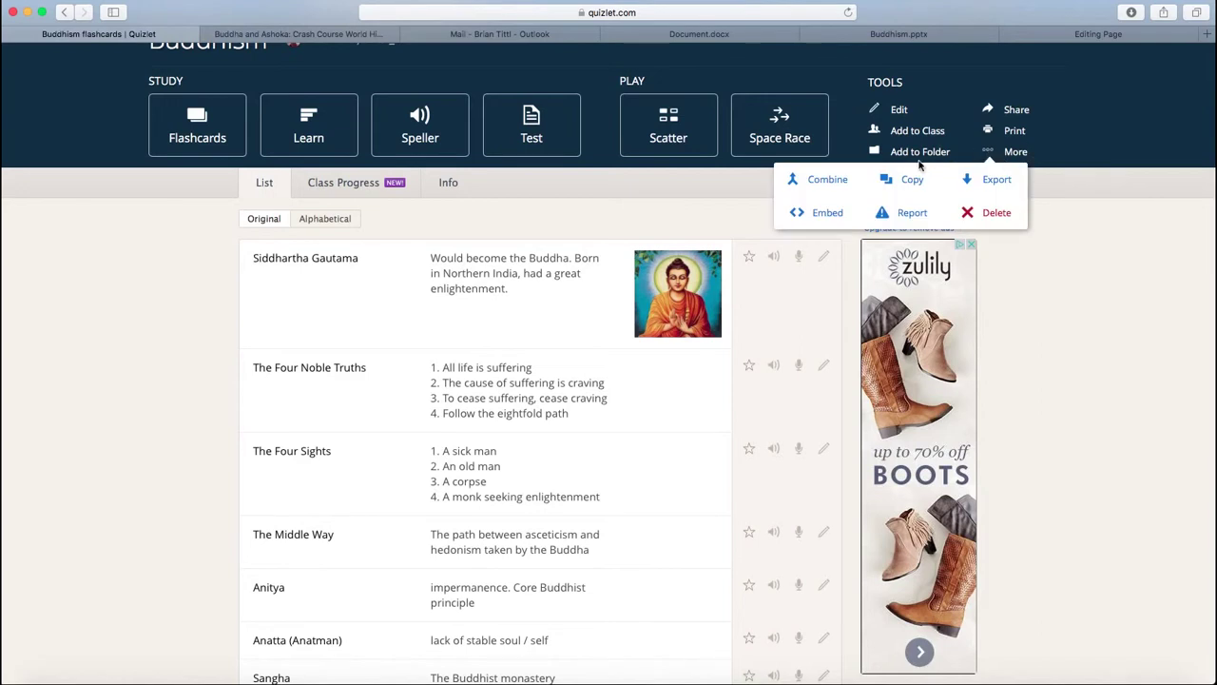
{"action": "left_click", "coordinate": [822, 214]}
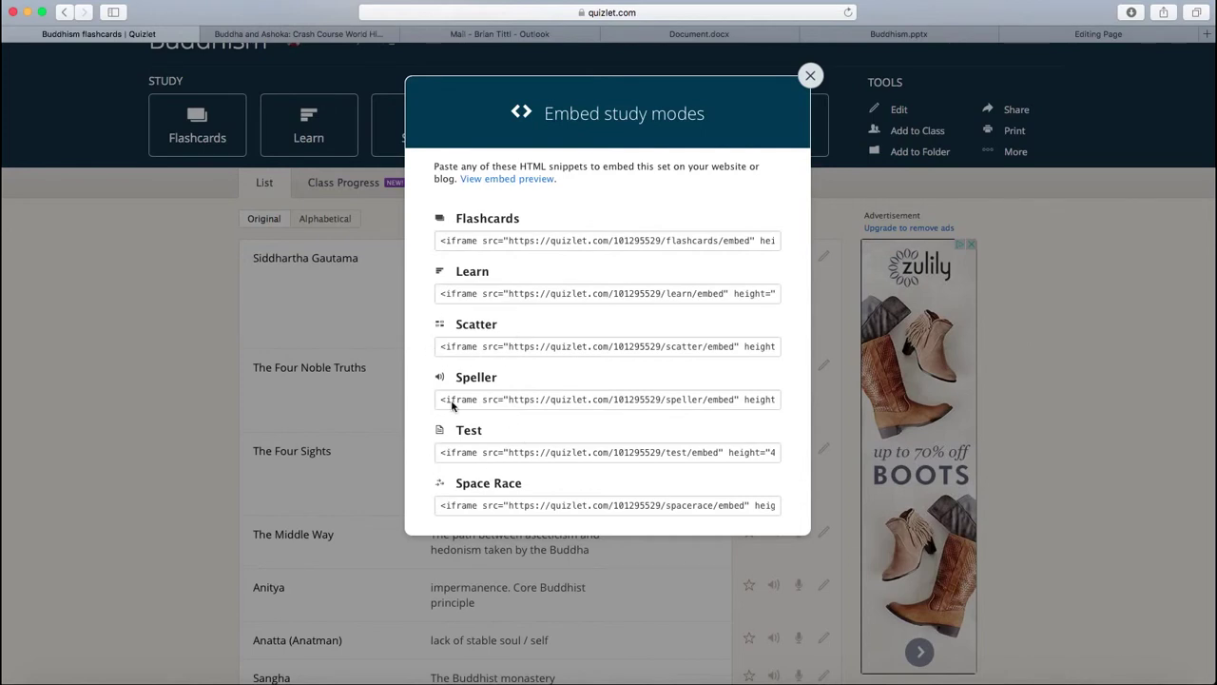
Copy Quizlet's Flashcards embed snippet for the Buddhism set and go back to the Moodle editor
{"action": "left_click", "coordinate": [467, 243]}
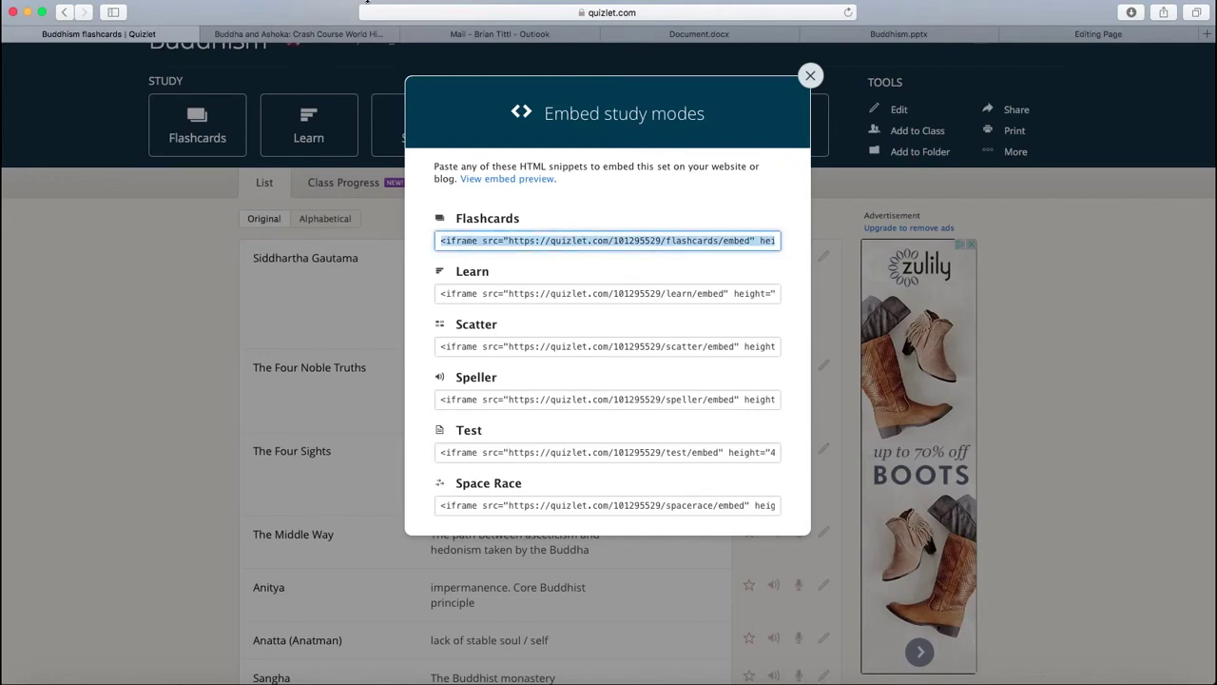
{"action": "left_click", "coordinate": [1045, 36]}
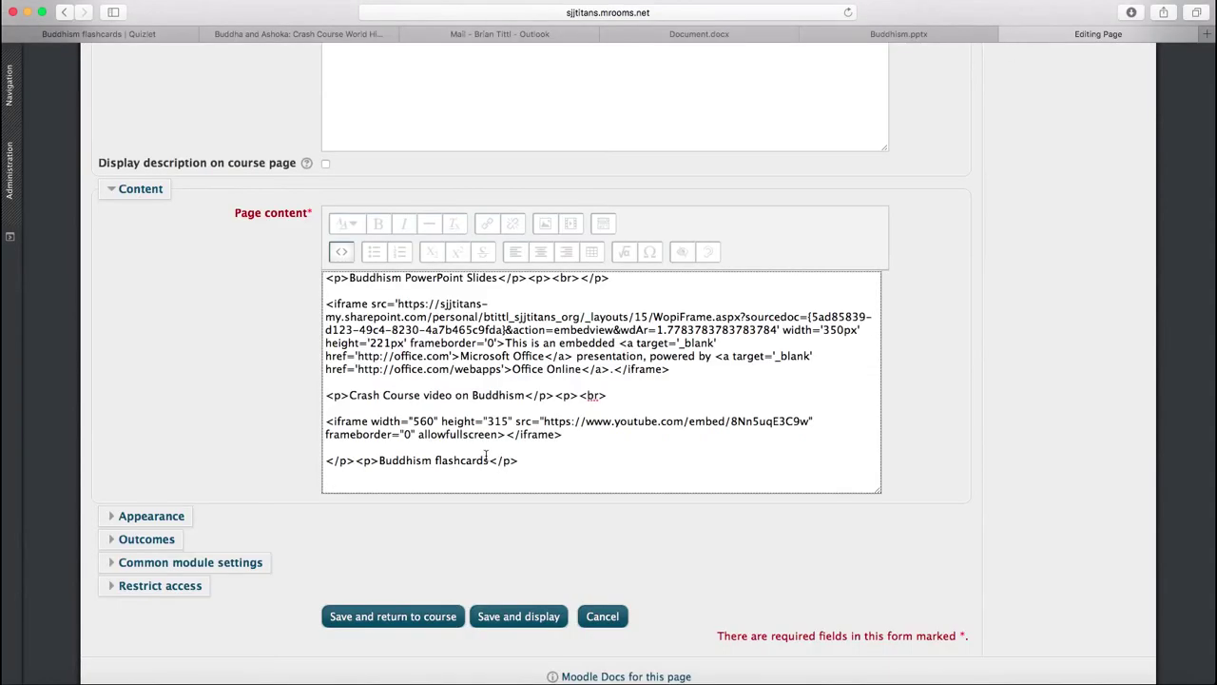
Paste the Quizlet flashcards iframe at the end of the HTML source and restore the formatted view
{"action": "type", "text": "<iframe src=\"https://quizlet.com/101295529/flashcards/embed\" height=\"410\" width=\"100%\" style=\"border:0\"></iframe>"}
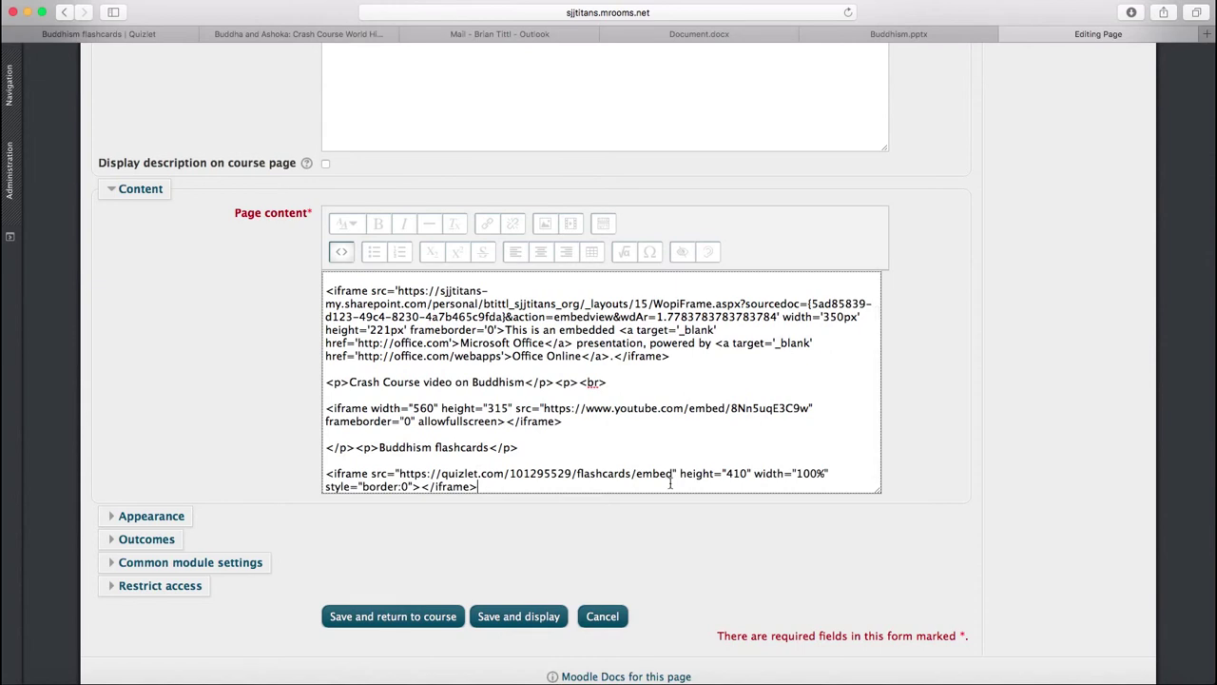
{"action": "scroll", "coordinate": [699, 406], "scroll_direction": "up", "scroll_amount": 2}
{"action": "scroll", "coordinate": [698, 404], "scroll_direction": "down", "scroll_amount": 2}
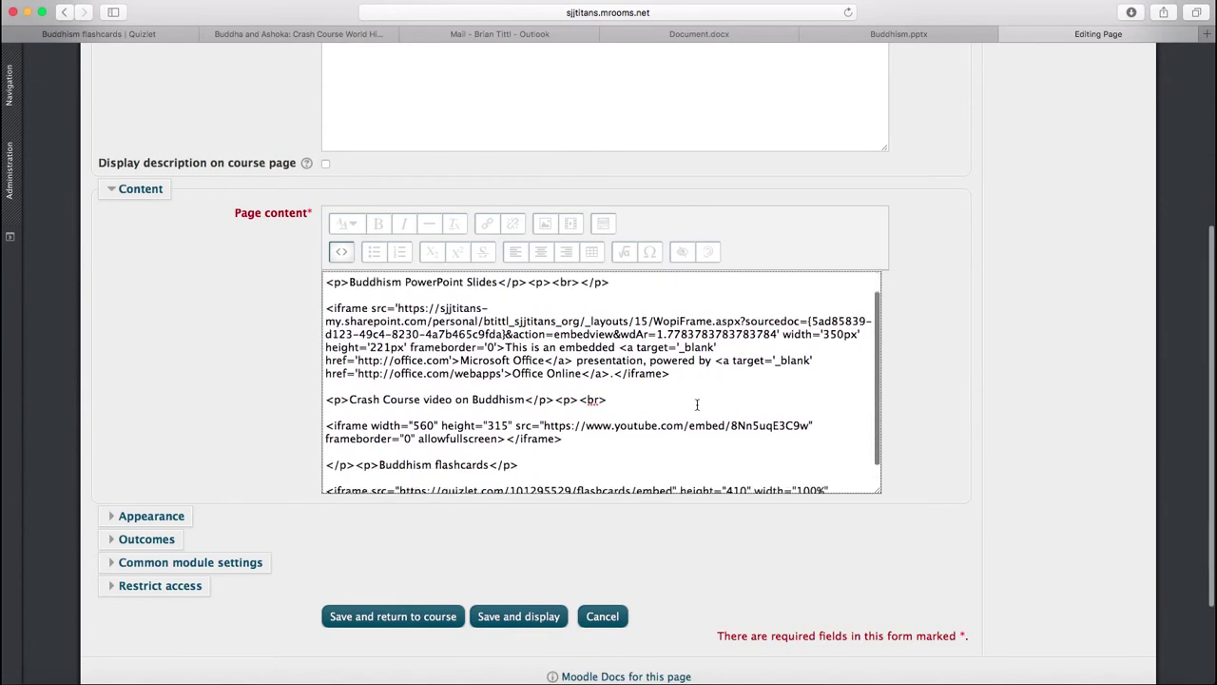
{"action": "scroll", "coordinate": [697, 404], "scroll_direction": "up", "scroll_amount": 1}
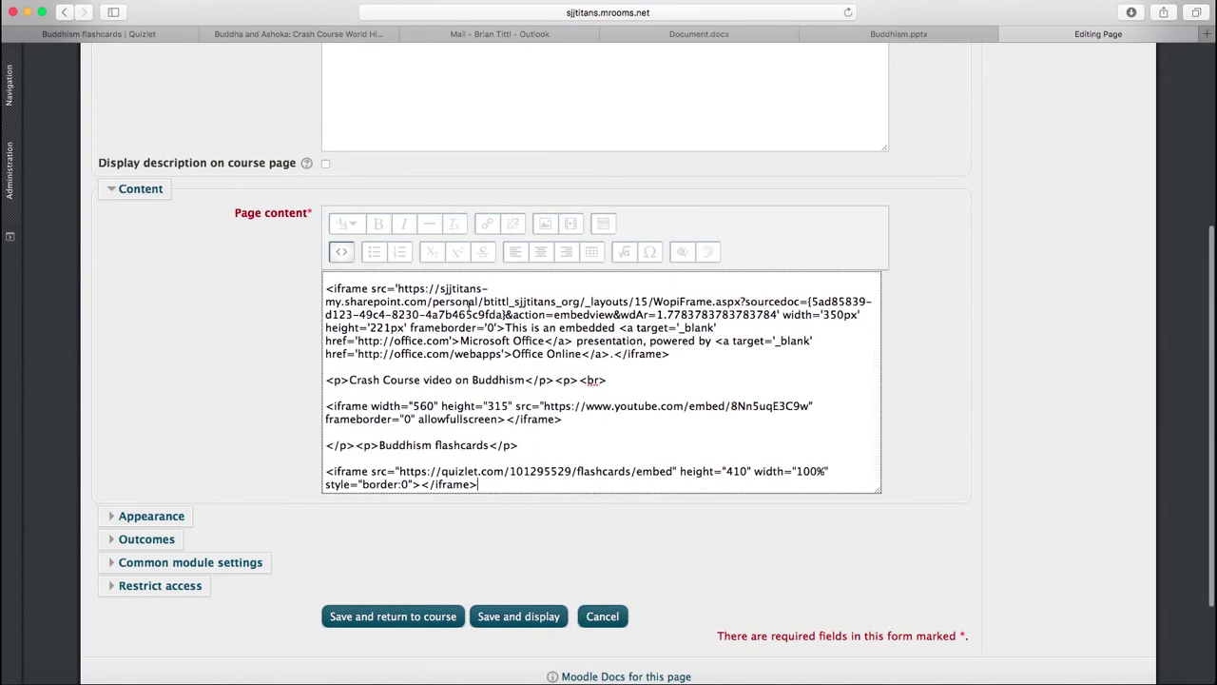
{"action": "left_click", "coordinate": [341, 253]}
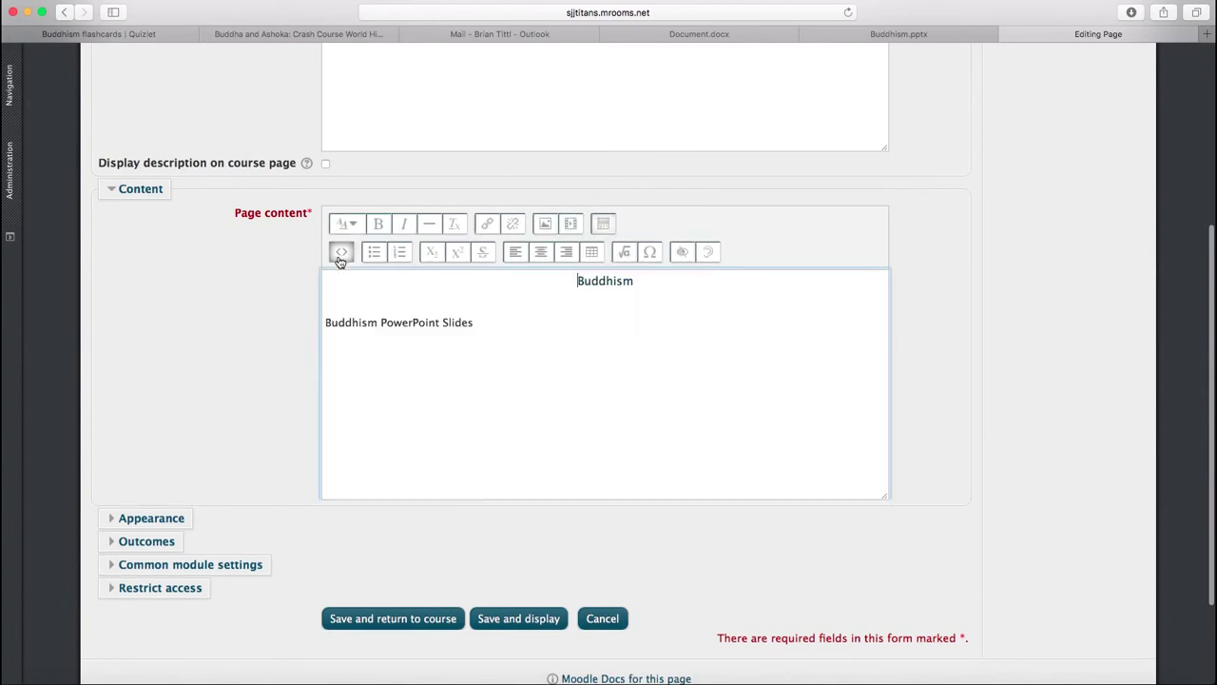
Check the embeds, save and return to the course, then open Buddhism Course Materials
{"action": "scroll", "coordinate": [573, 349], "scroll_direction": "down", "scroll_amount": 5}
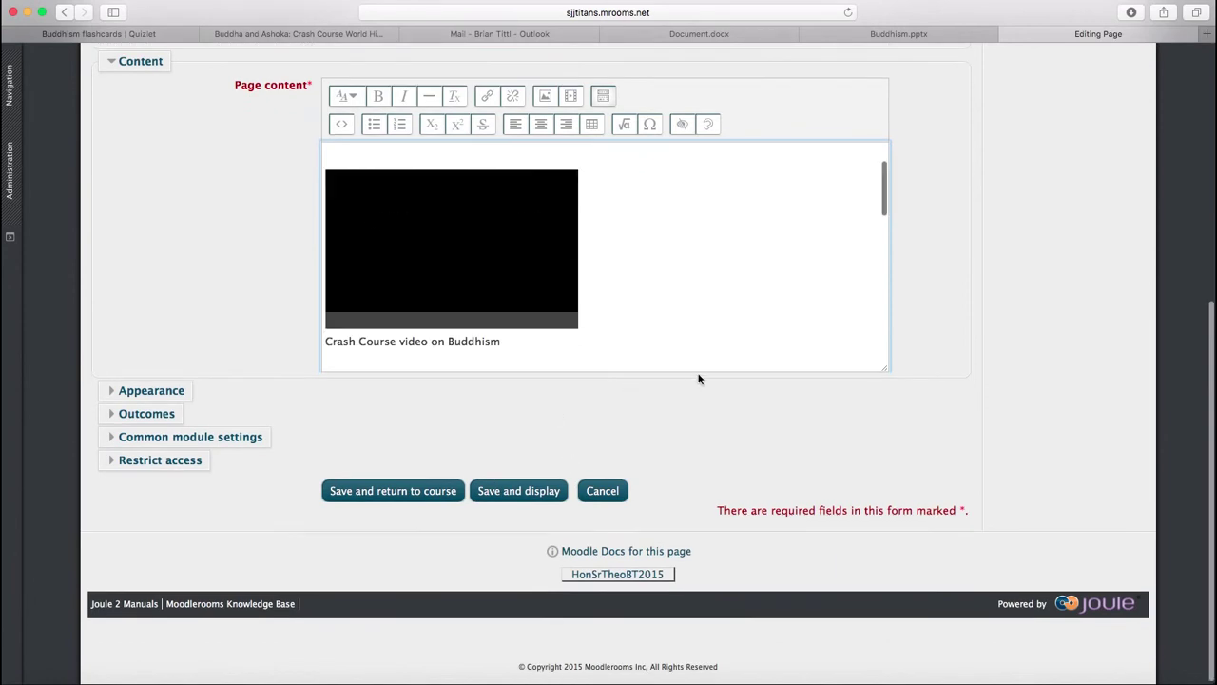
{"action": "scroll", "coordinate": [694, 304], "scroll_direction": "down", "scroll_amount": 5}
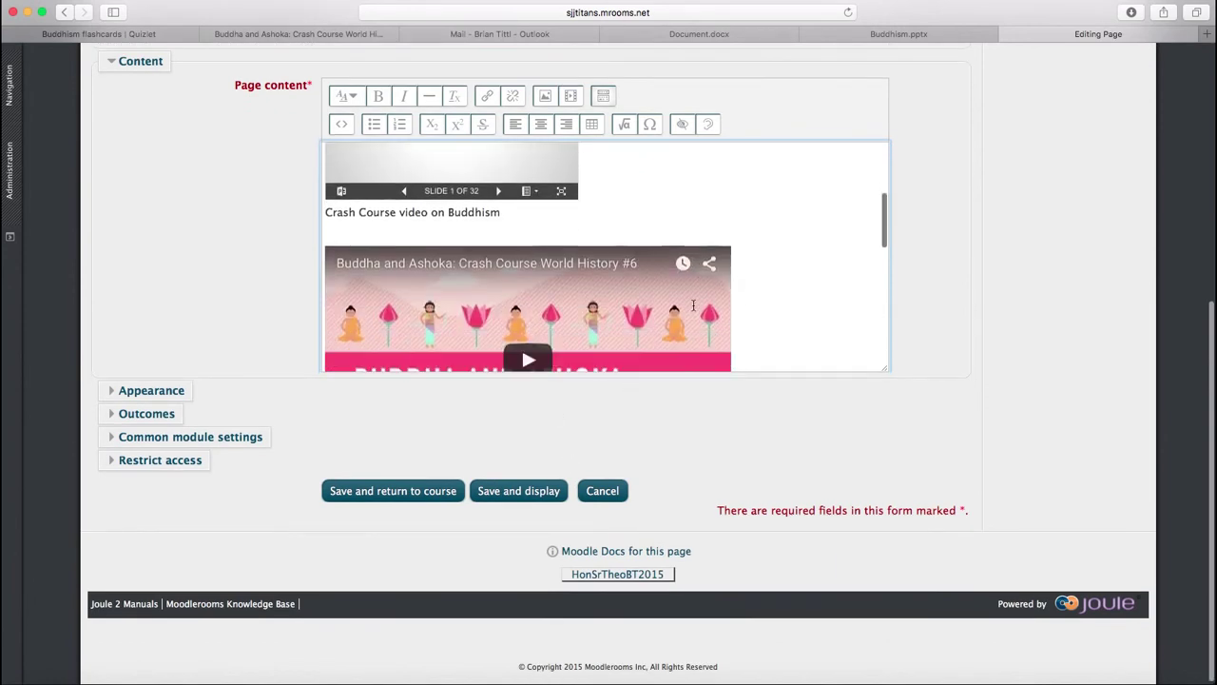
{"action": "scroll", "coordinate": [695, 311], "scroll_direction": "down", "scroll_amount": 4}
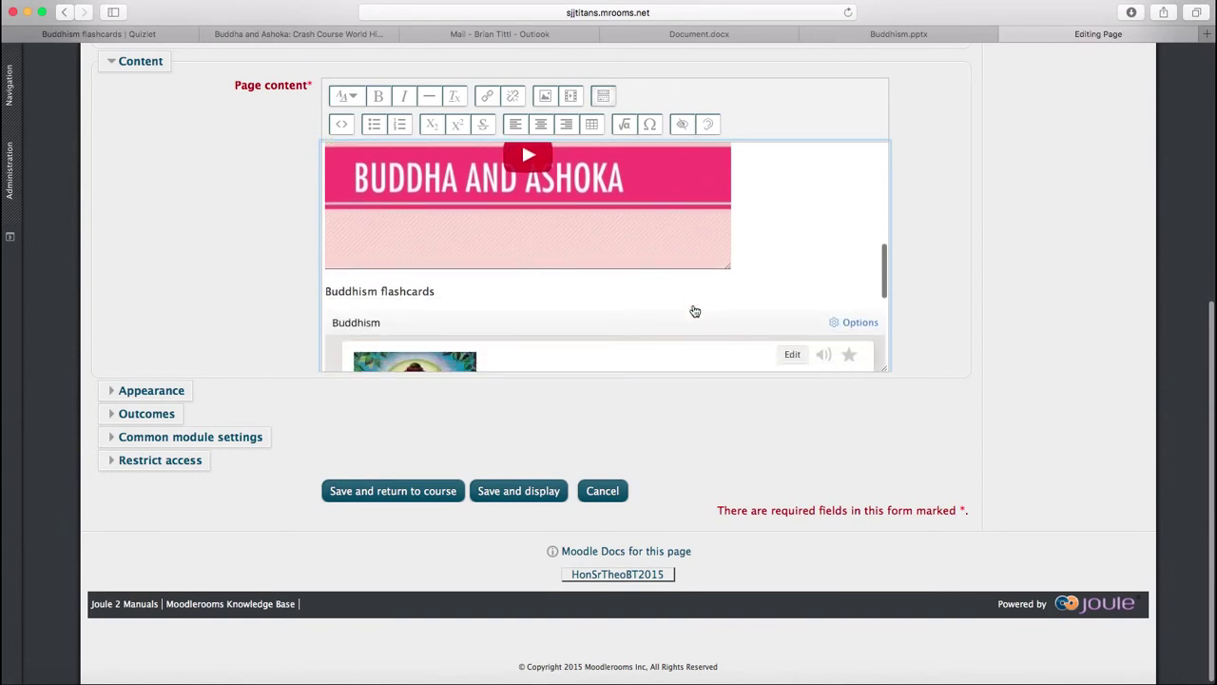
{"action": "scroll", "coordinate": [694, 309], "scroll_direction": "down", "scroll_amount": 5}
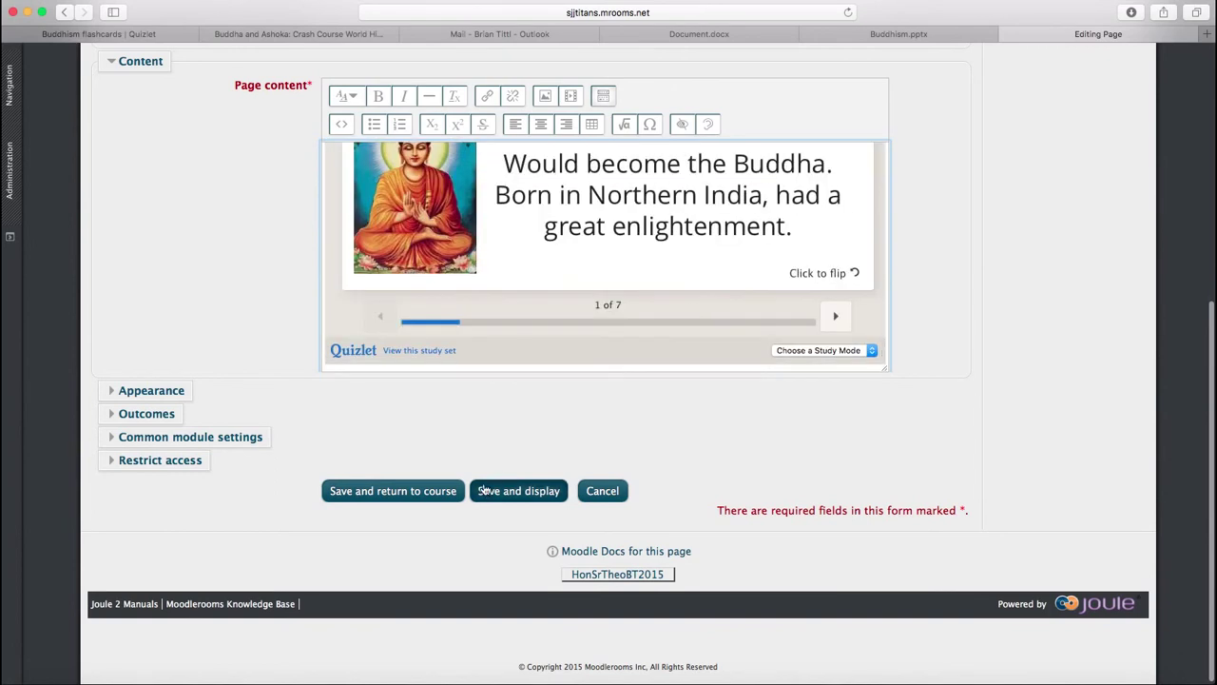
{"action": "left_click", "coordinate": [421, 492]}
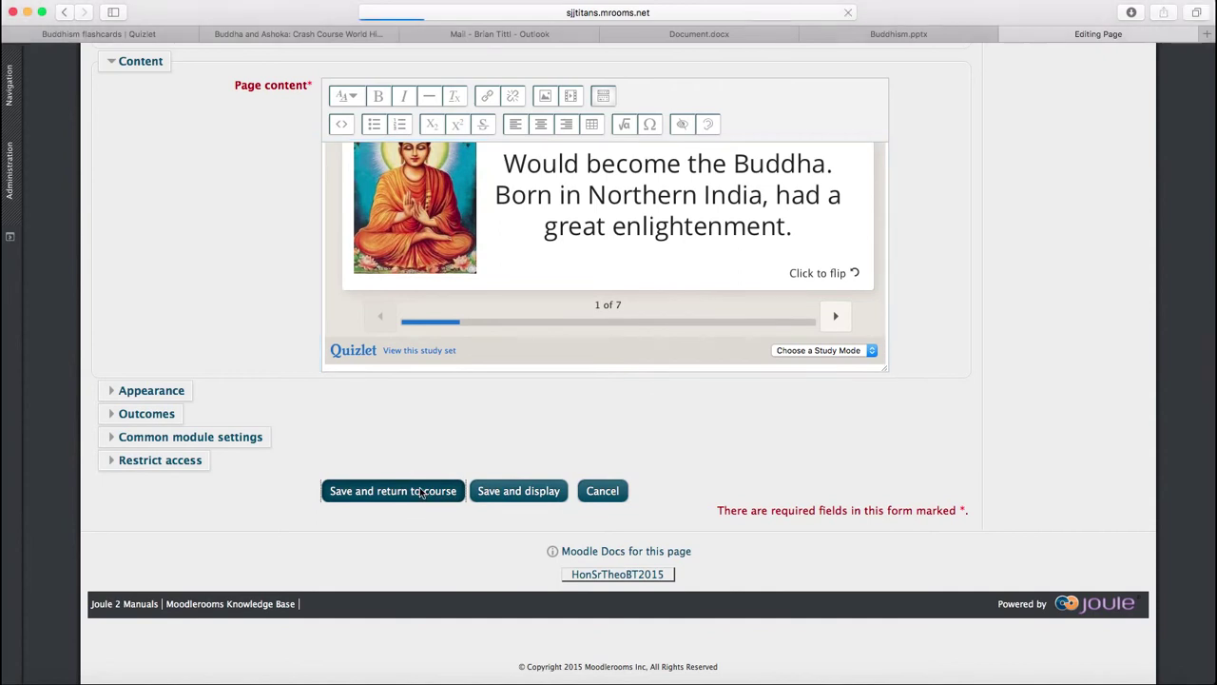
{"action": "scroll", "coordinate": [374, 555], "scroll_direction": "down", "scroll_amount": 5}
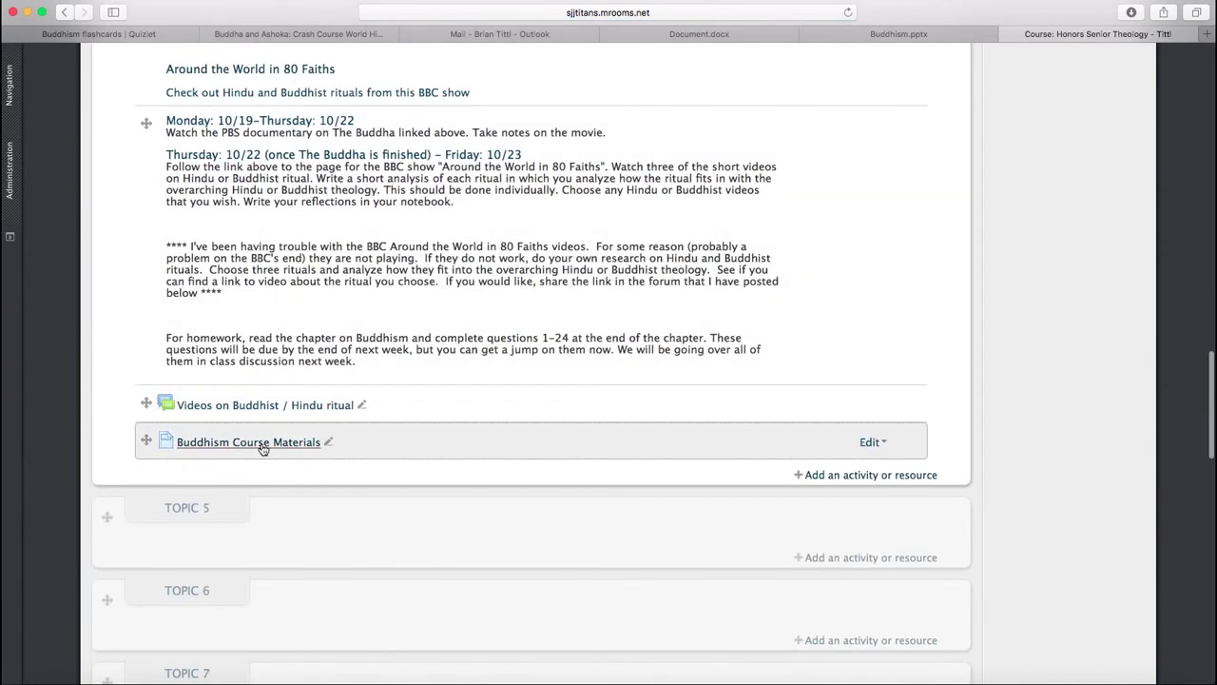
{"action": "left_click", "coordinate": [263, 445]}
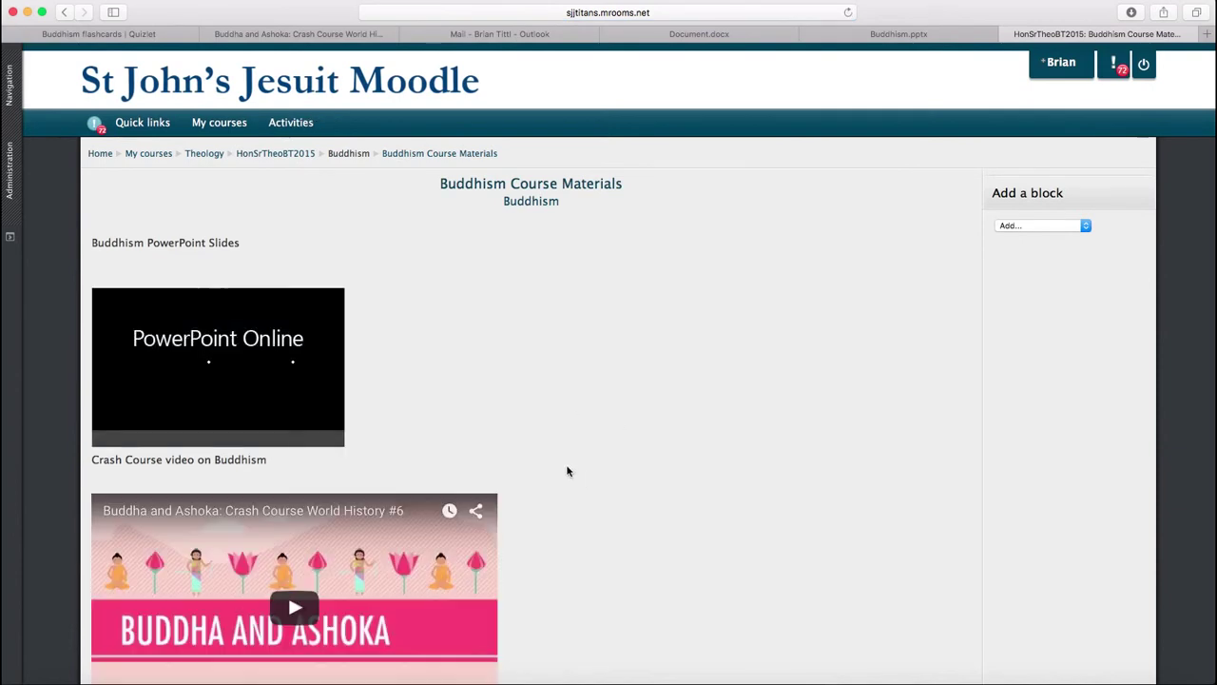
Scroll through the page to see the slides, video and Quizlet flashcards at card 1 of 7
{"action": "scroll", "coordinate": [568, 470], "scroll_direction": "down", "scroll_amount": 4}
{"action": "scroll", "coordinate": [568, 471], "scroll_direction": "down", "scroll_amount": 5}
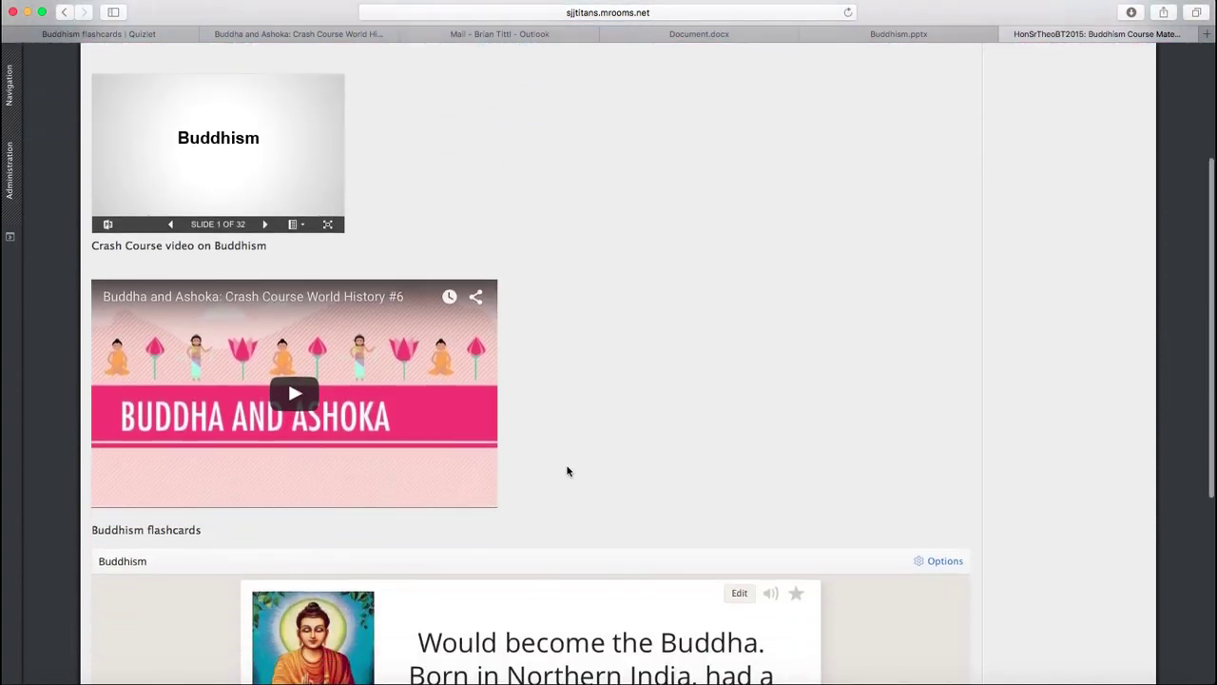
{"action": "scroll", "coordinate": [568, 471], "scroll_direction": "up", "scroll_amount": 6}
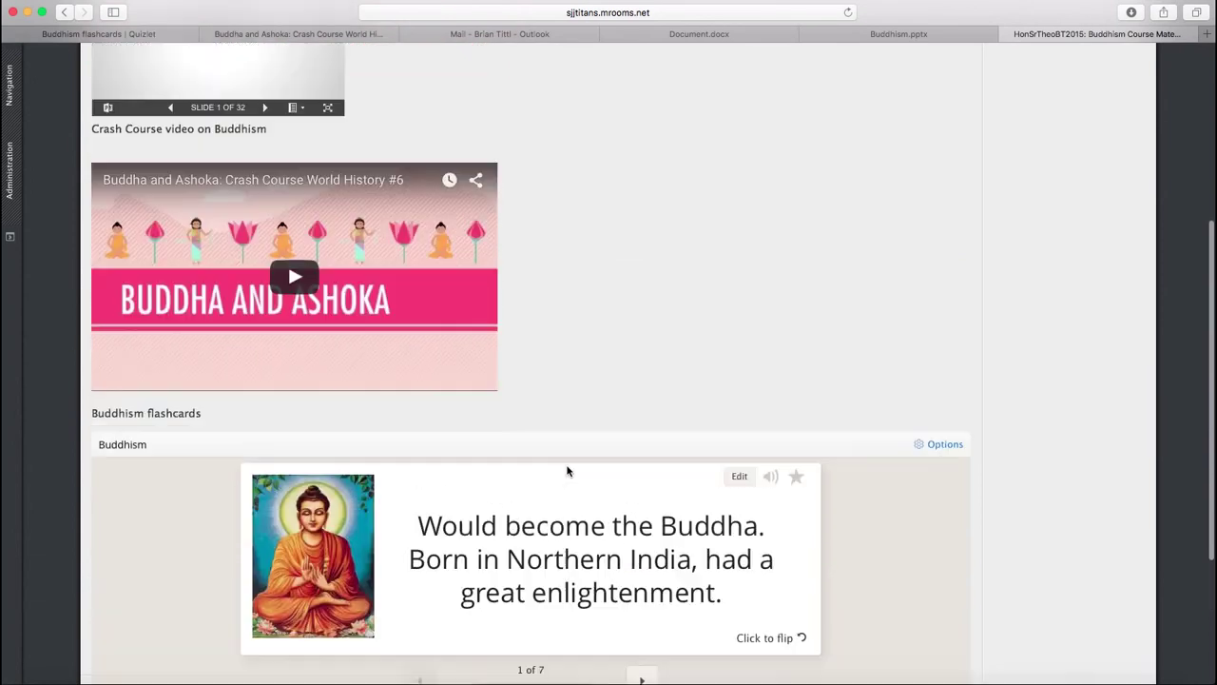
{"action": "scroll", "coordinate": [567, 471], "scroll_direction": "down", "scroll_amount": 1}
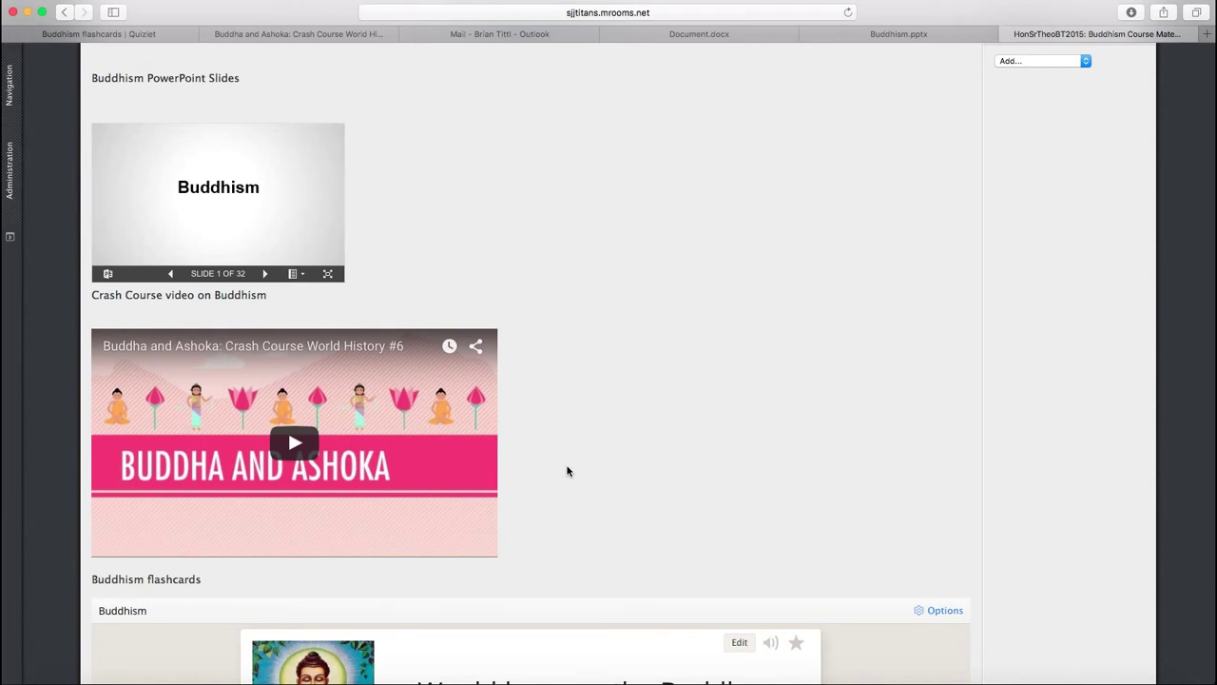
{"action": "scroll", "coordinate": [568, 471], "scroll_direction": "down", "scroll_amount": 5}
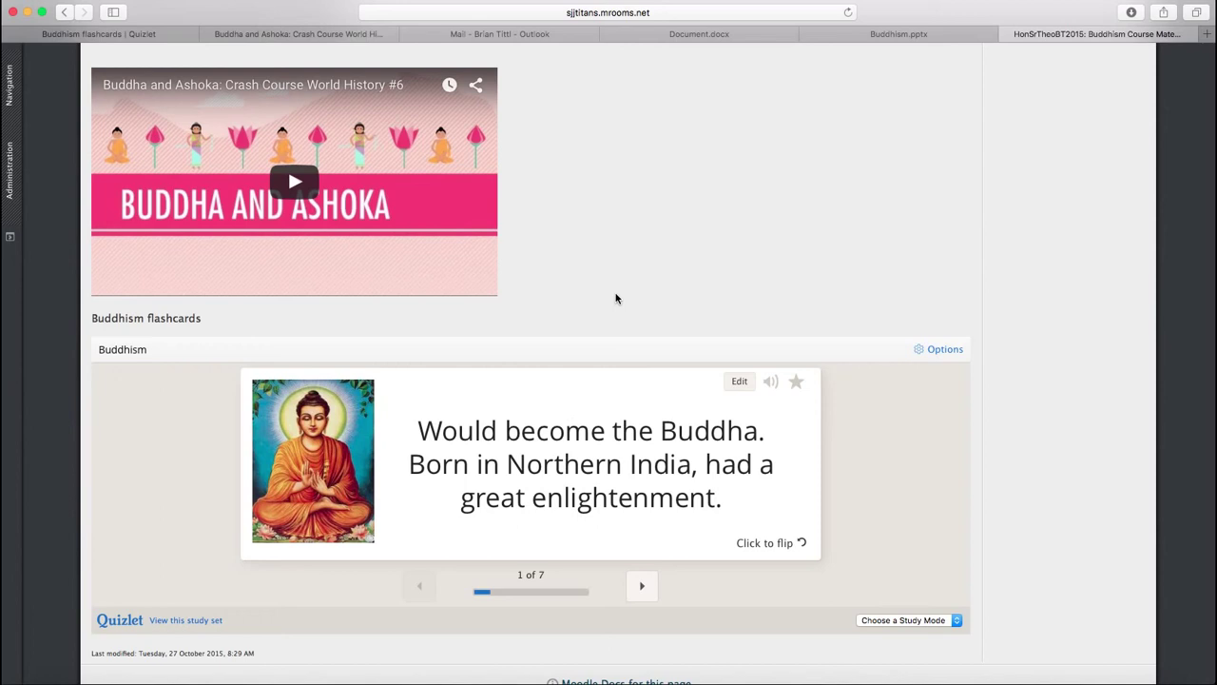
{"action": "scroll", "coordinate": [615, 298], "scroll_direction": "up", "scroll_amount": 6}
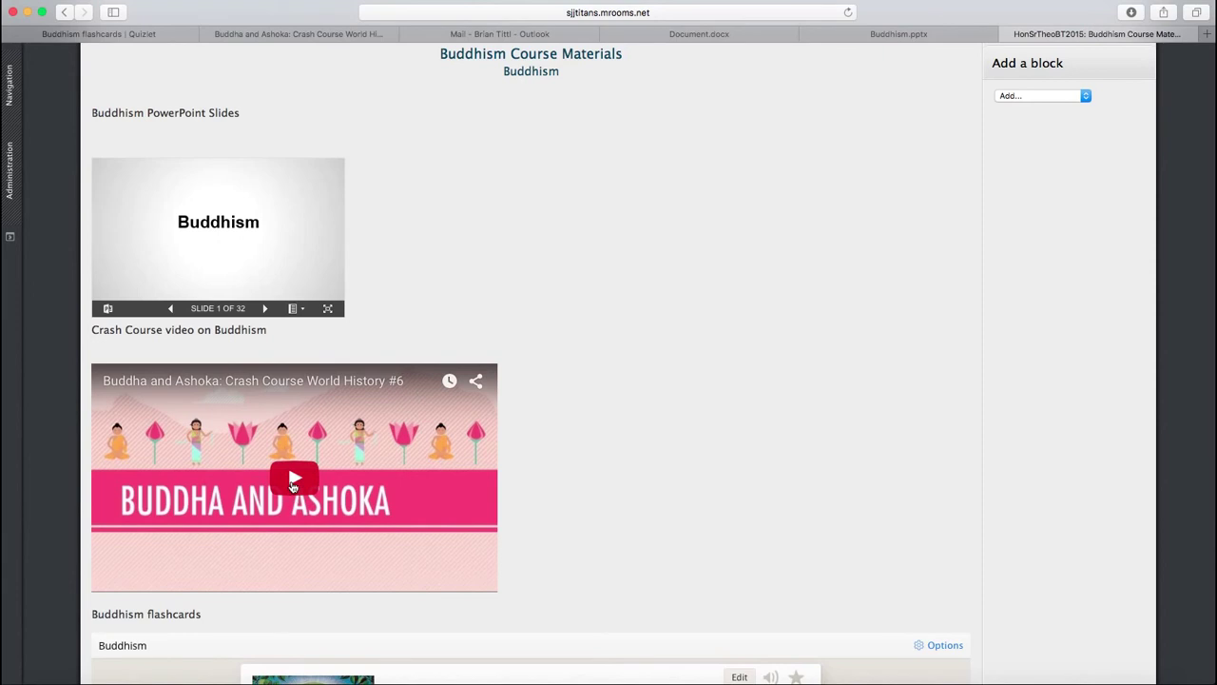
Play the Crash Course video and advance the slides to slide 5, Four Noble Truths
{"action": "left_click", "coordinate": [293, 483]}
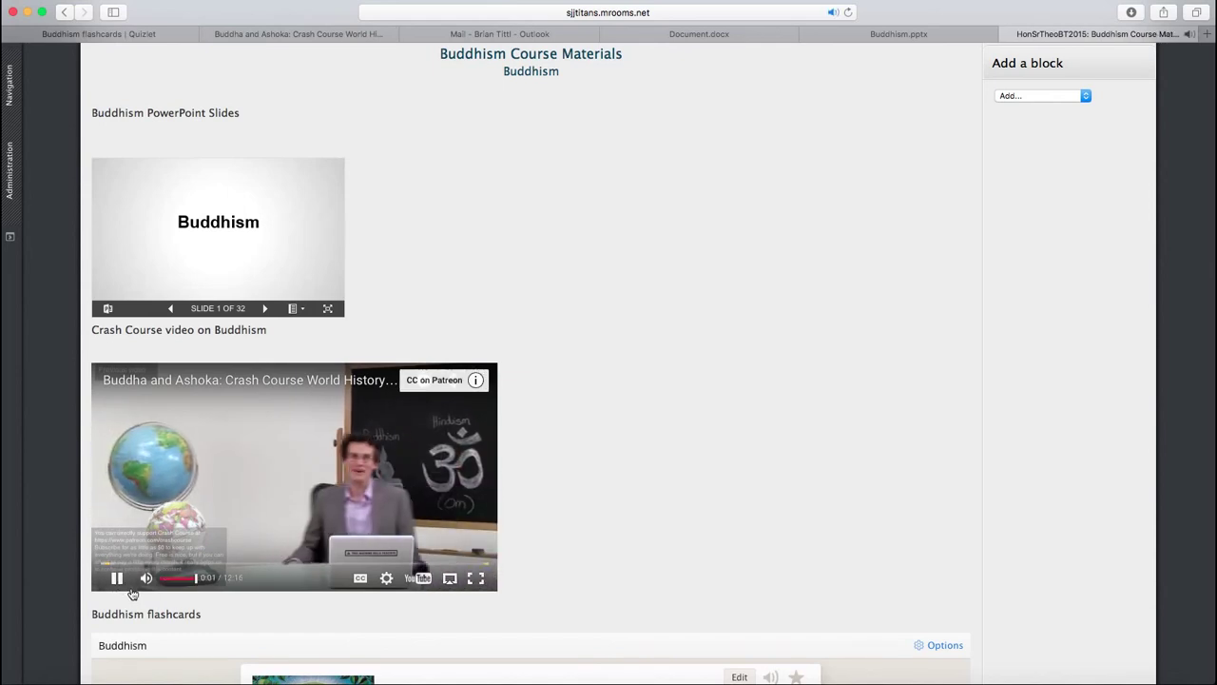
{"action": "left_click", "coordinate": [264, 308]}
{"action": "left_click", "coordinate": [264, 308]}
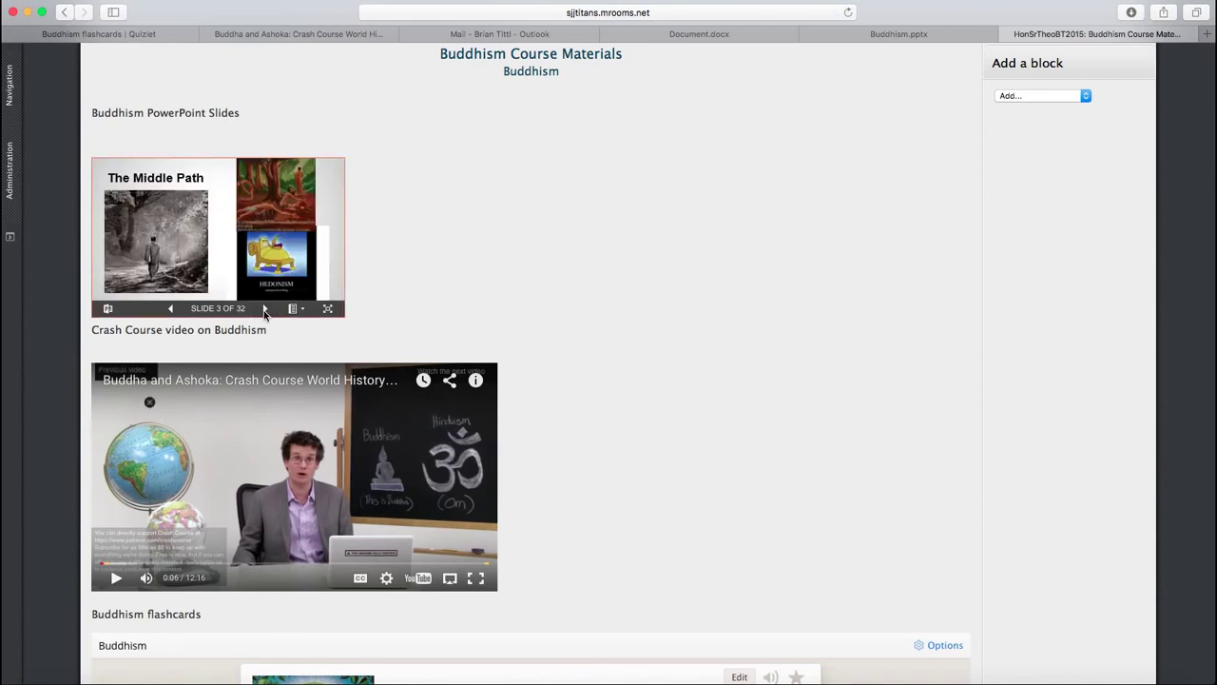
{"action": "left_click", "coordinate": [265, 308]}
{"action": "left_click", "coordinate": [264, 308]}
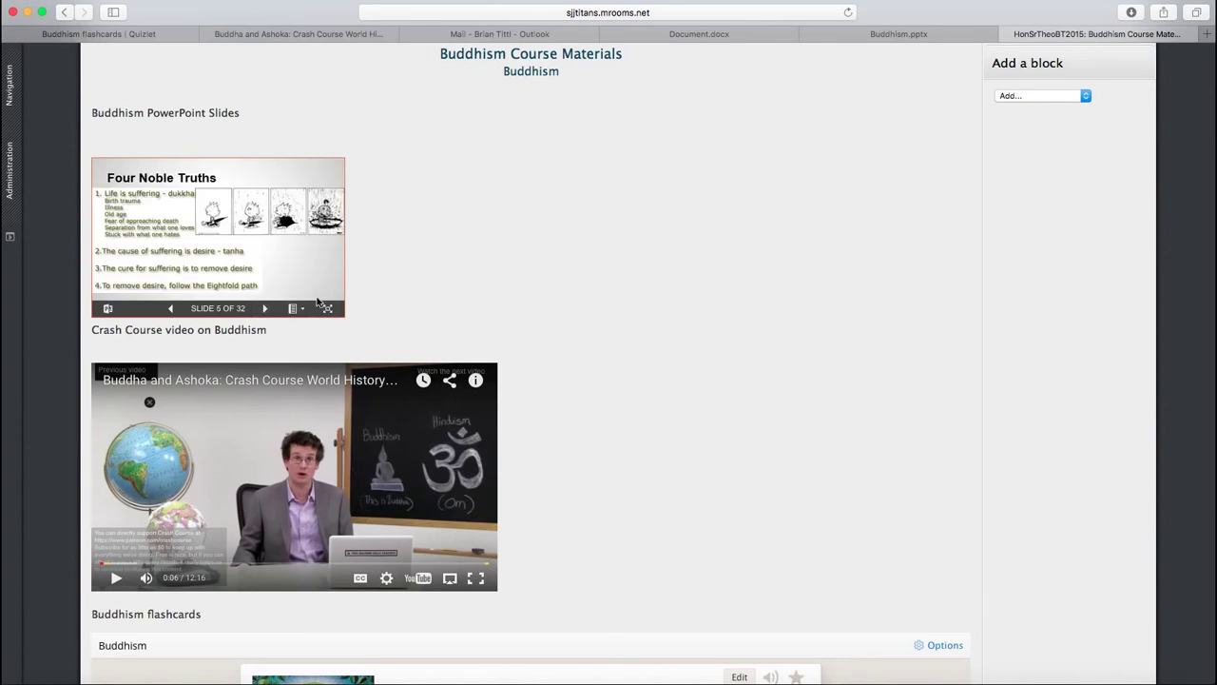
Flip a Quizlet flashcard to the term and back, then return to the page top
{"action": "scroll", "coordinate": [561, 428], "scroll_direction": "down", "scroll_amount": 2}
{"action": "scroll", "coordinate": [564, 434], "scroll_direction": "down", "scroll_amount": 10}
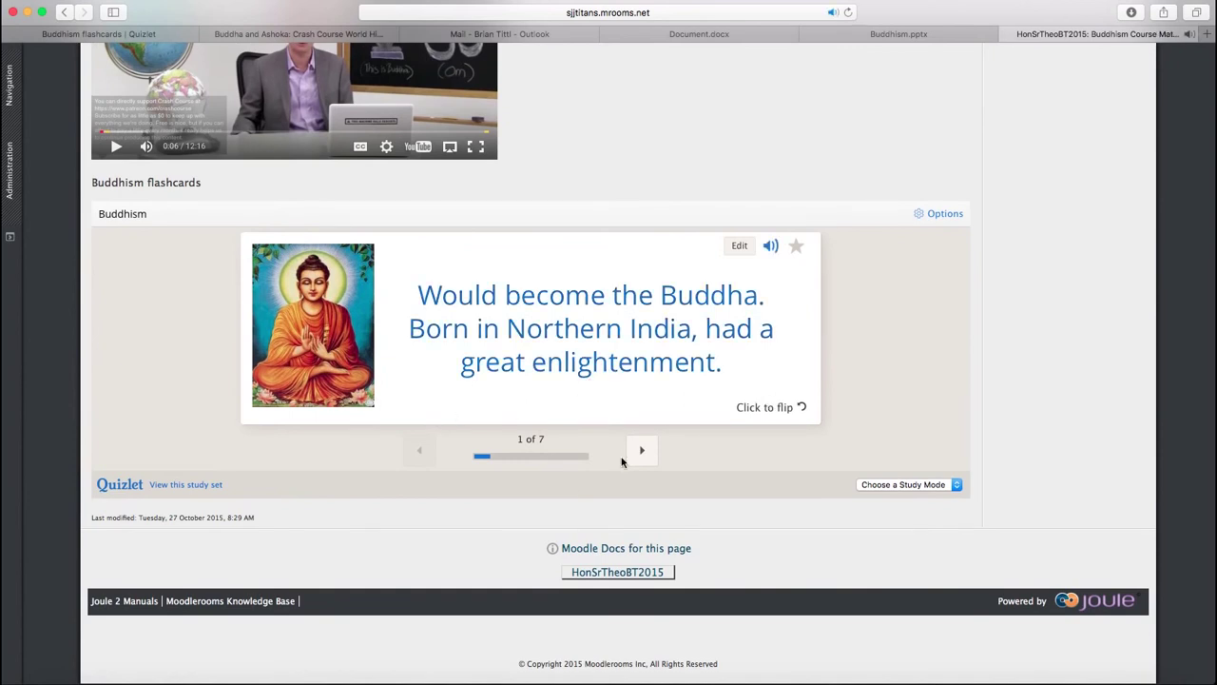
{"action": "left_click", "coordinate": [766, 411]}
{"action": "left_click", "coordinate": [766, 410]}
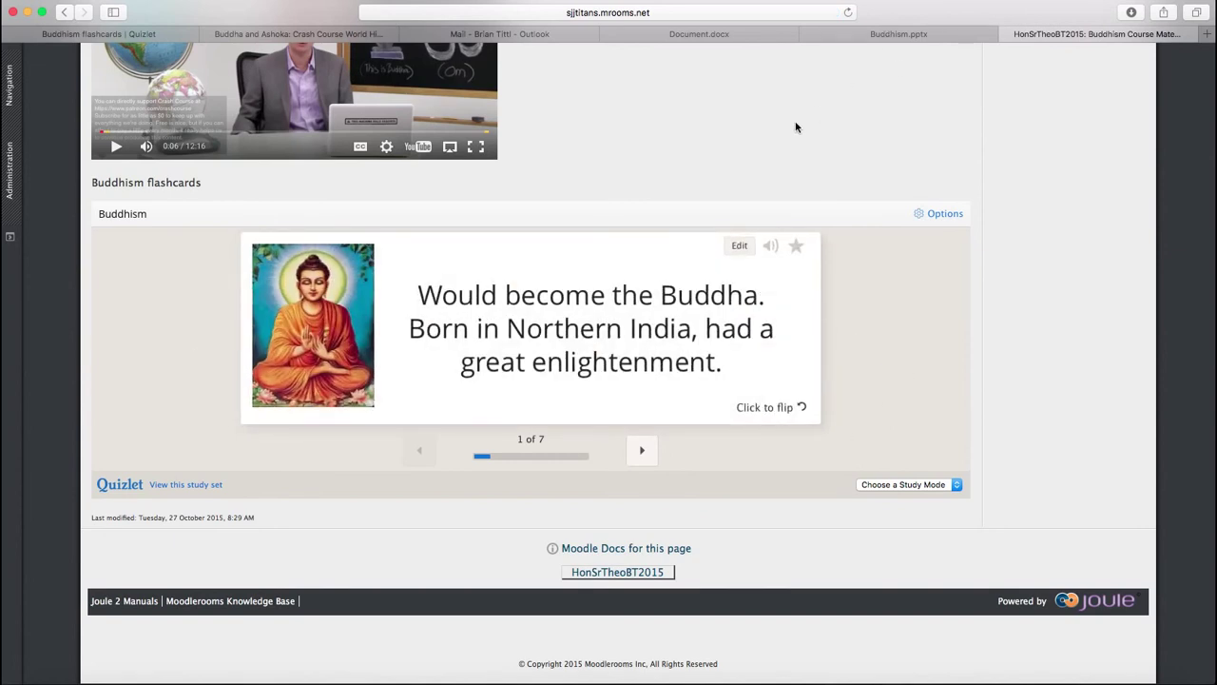
{"action": "scroll", "coordinate": [796, 125], "scroll_direction": "up", "scroll_amount": 10}
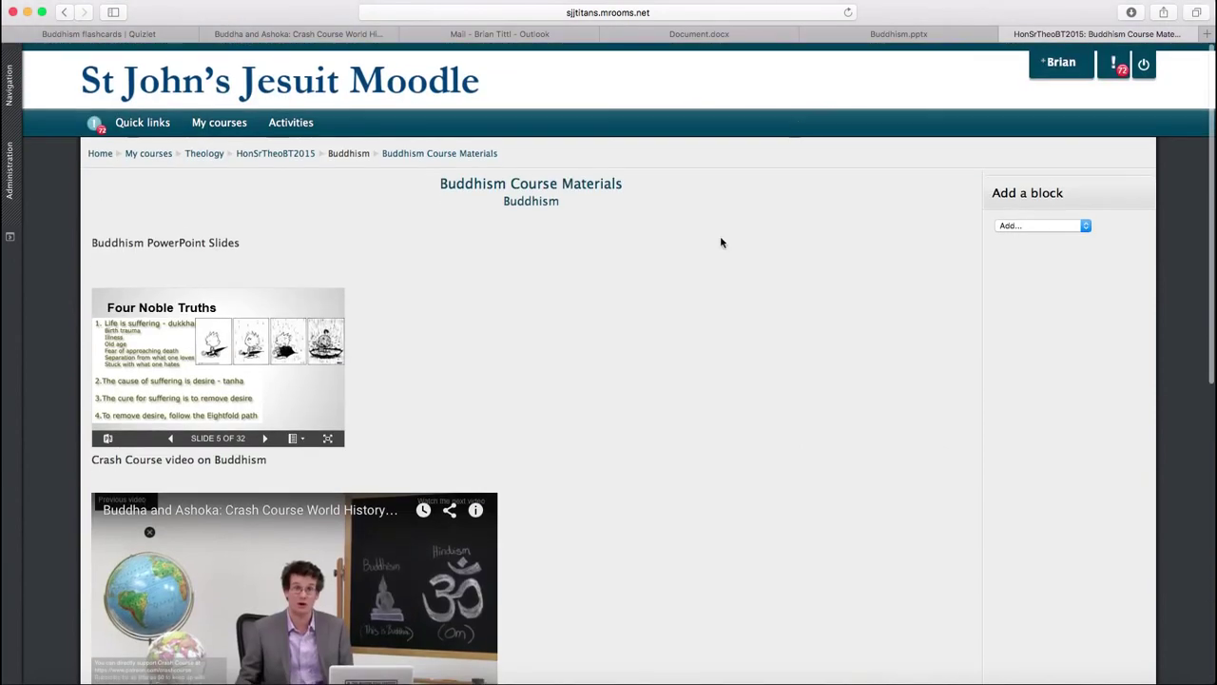